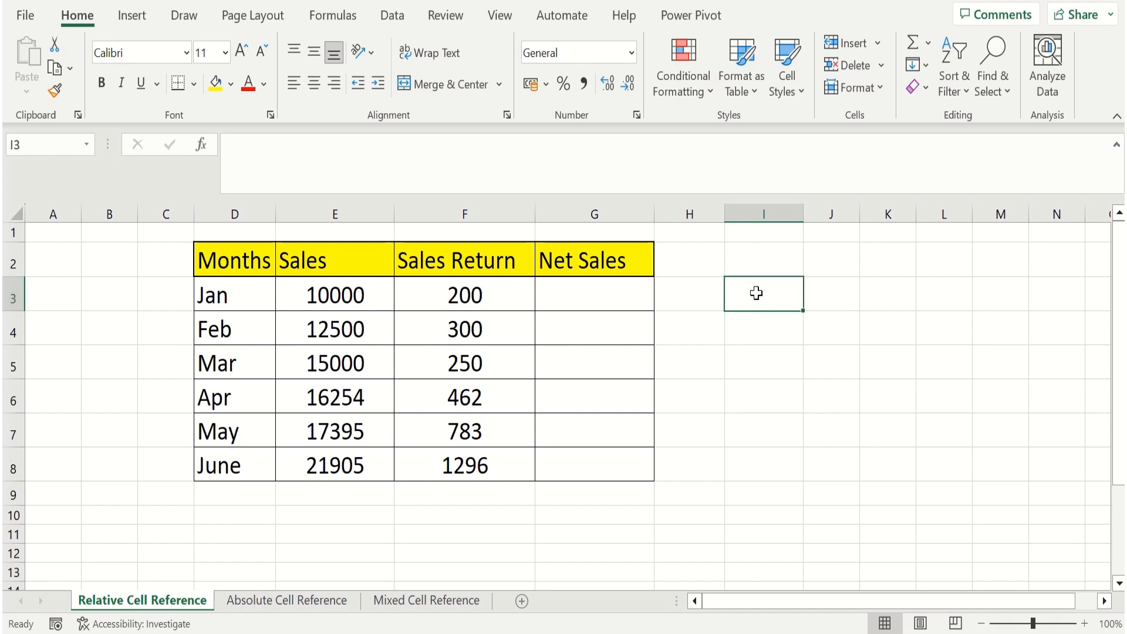
left_click(17, 145)
left_click(749, 326)
left_click(757, 297)
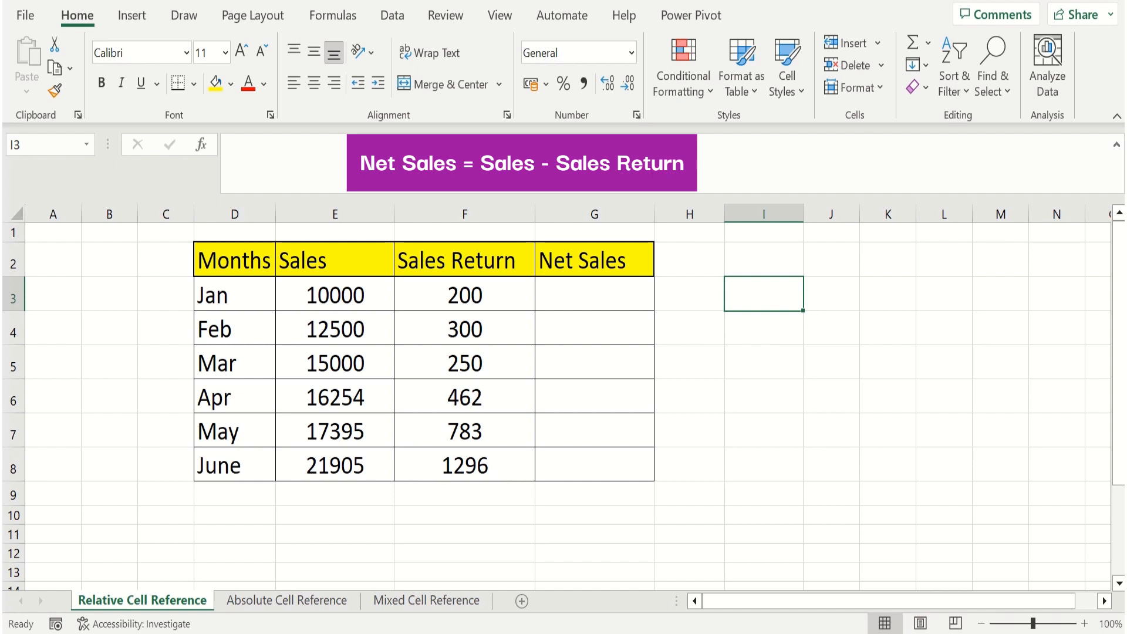
Step: Calculate January's Net Sales in G3 by subtracting Sales Return from Sales with the formula =E3-F3
left_click(611, 298)
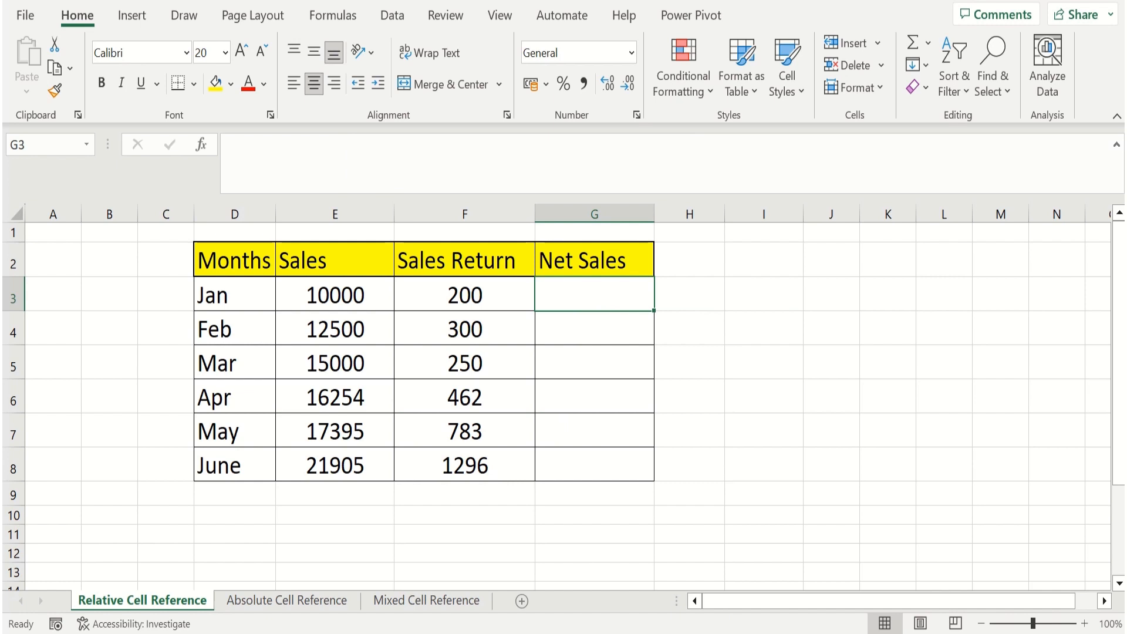
type("=")
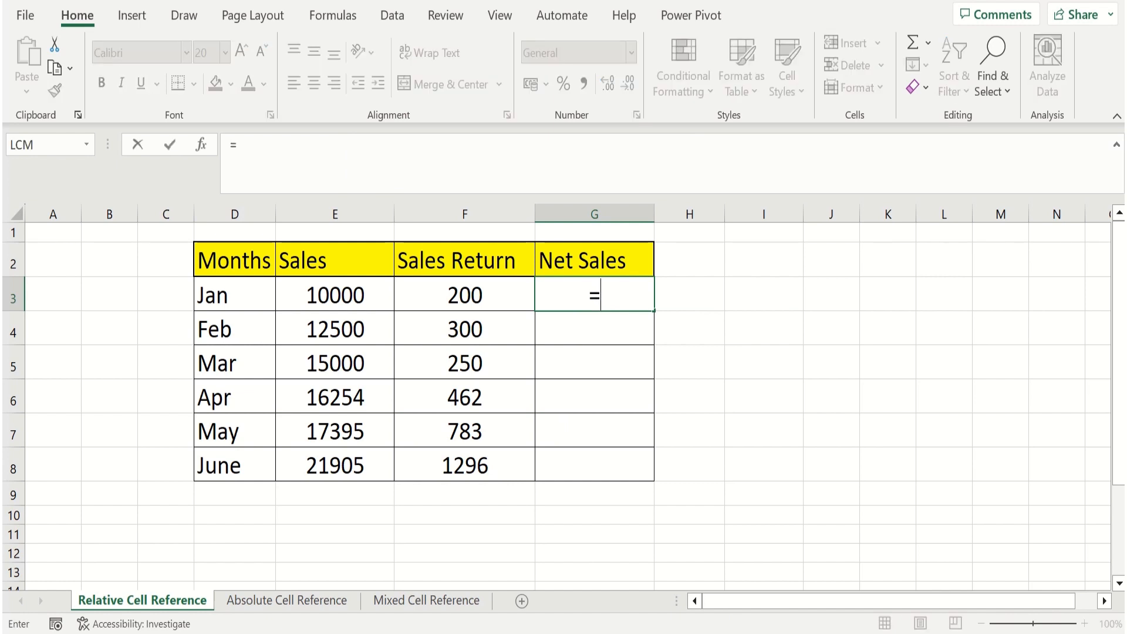
left_click(343, 295)
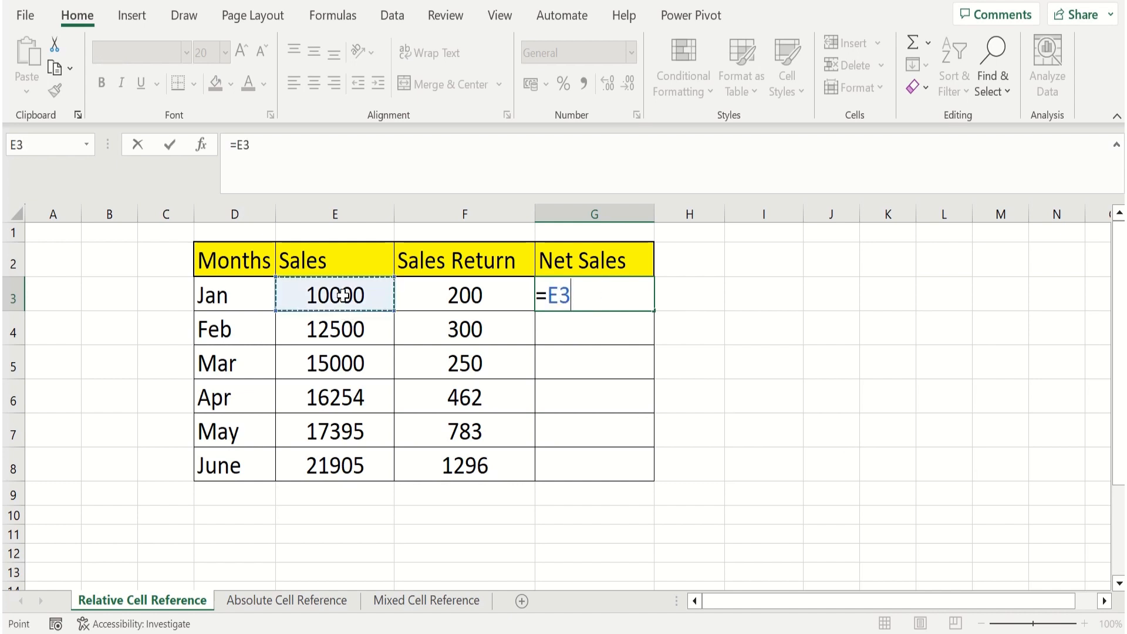
type("-")
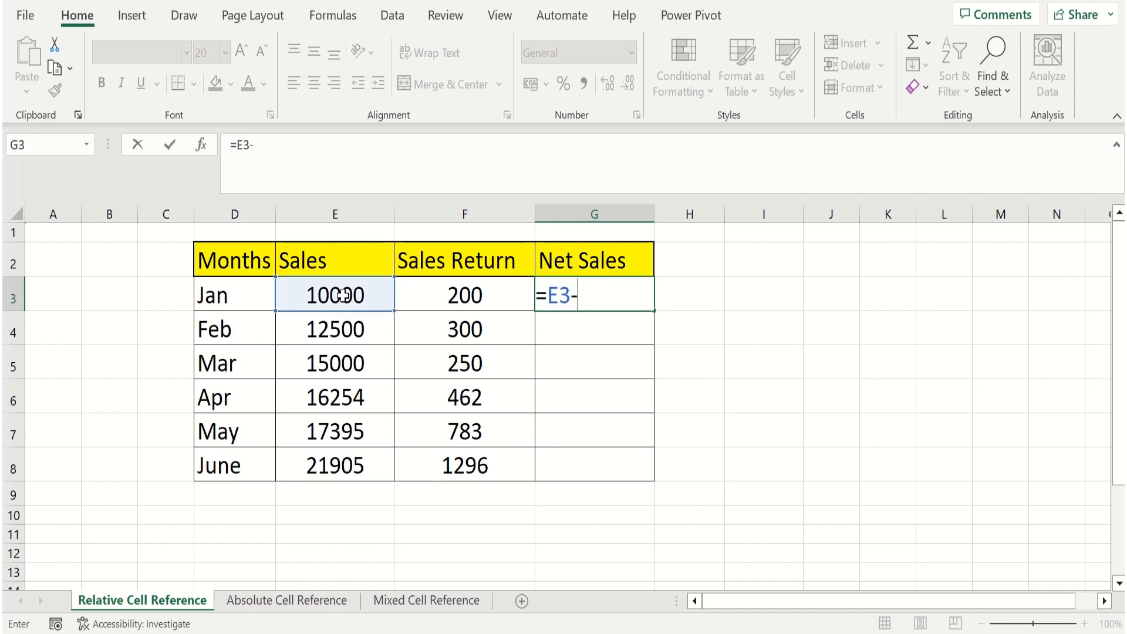
left_click(449, 291)
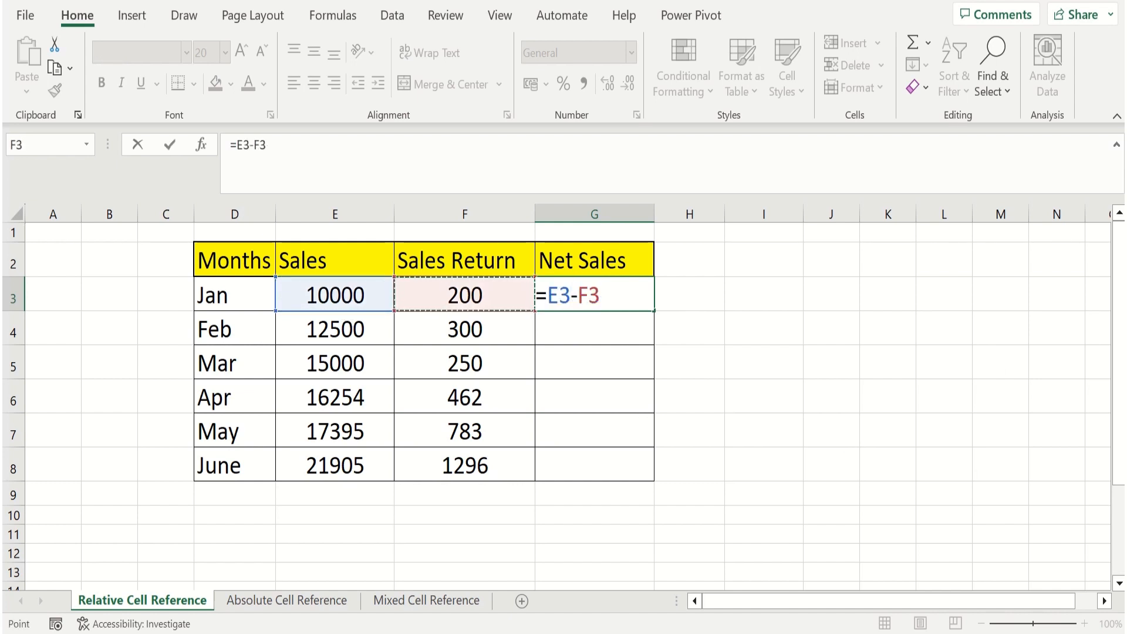
key("Return")
Step: Copy the Net Sales formula from G3 and paste it into G4:G8 for February to June
left_click(607, 293)
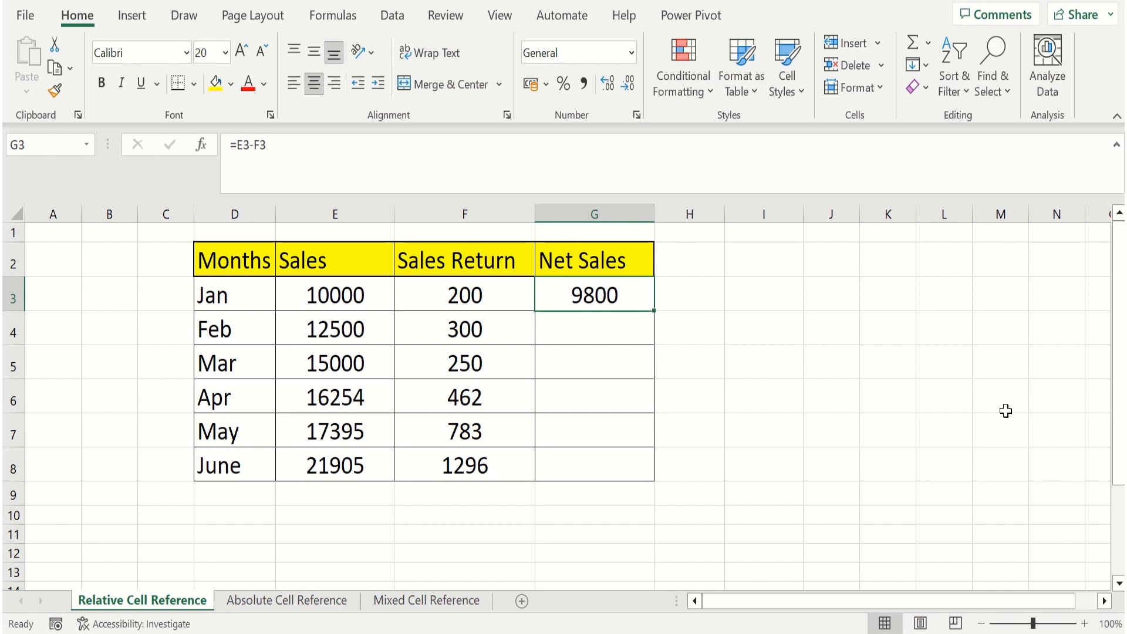
key("ctrl+c")
key("Down")
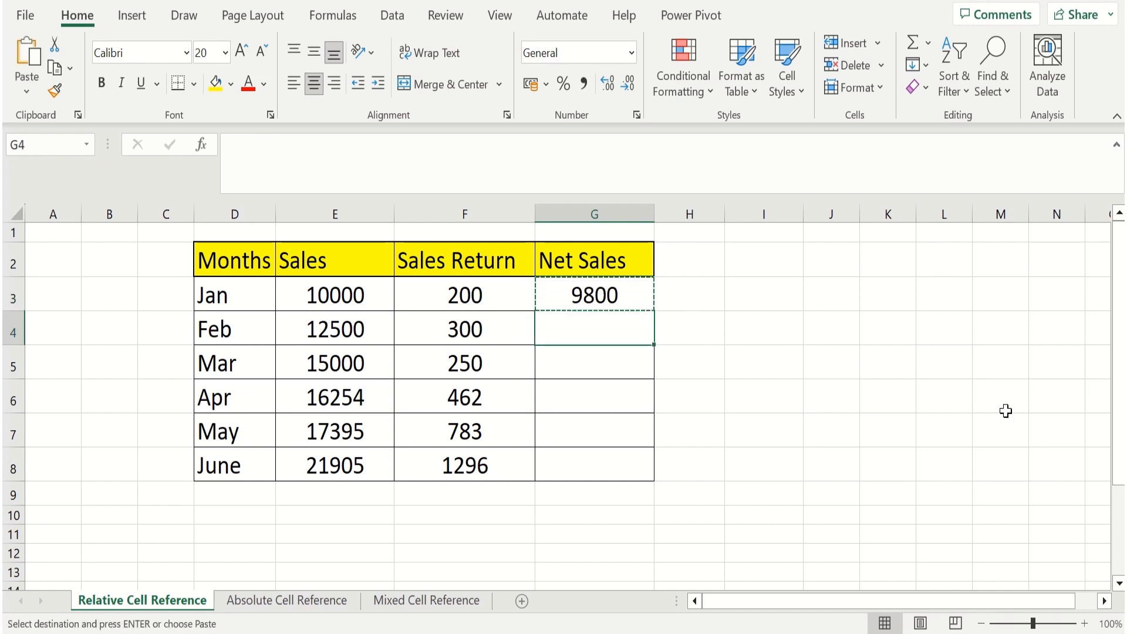
key("shift+Down")
key("shift+Down")
key("shift+Down")
key("shift+Down")
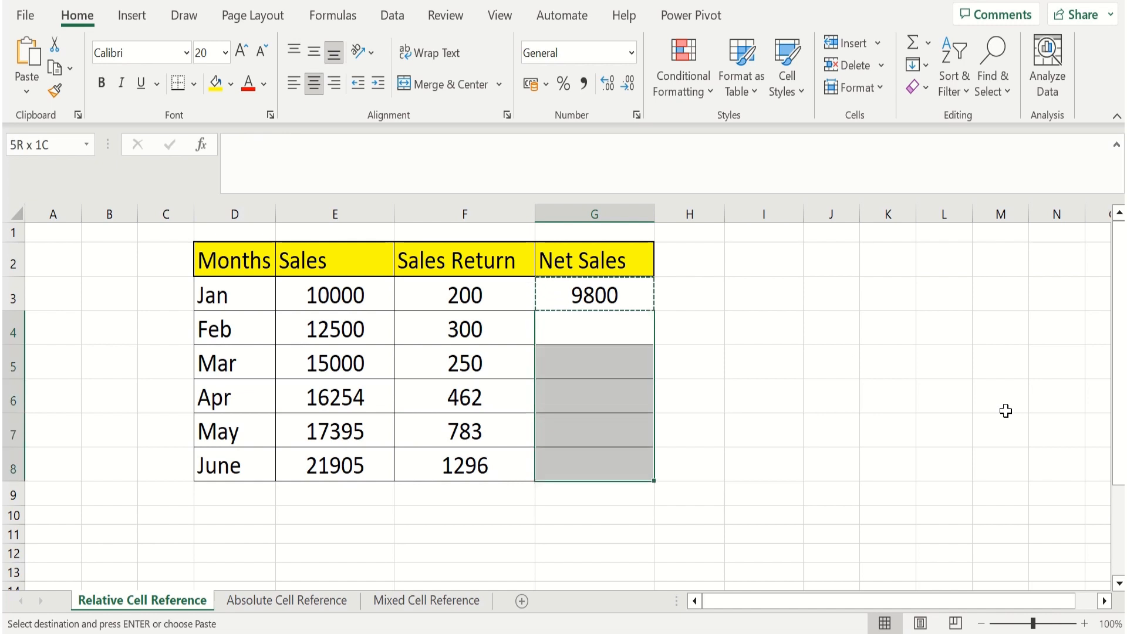
key("Return")
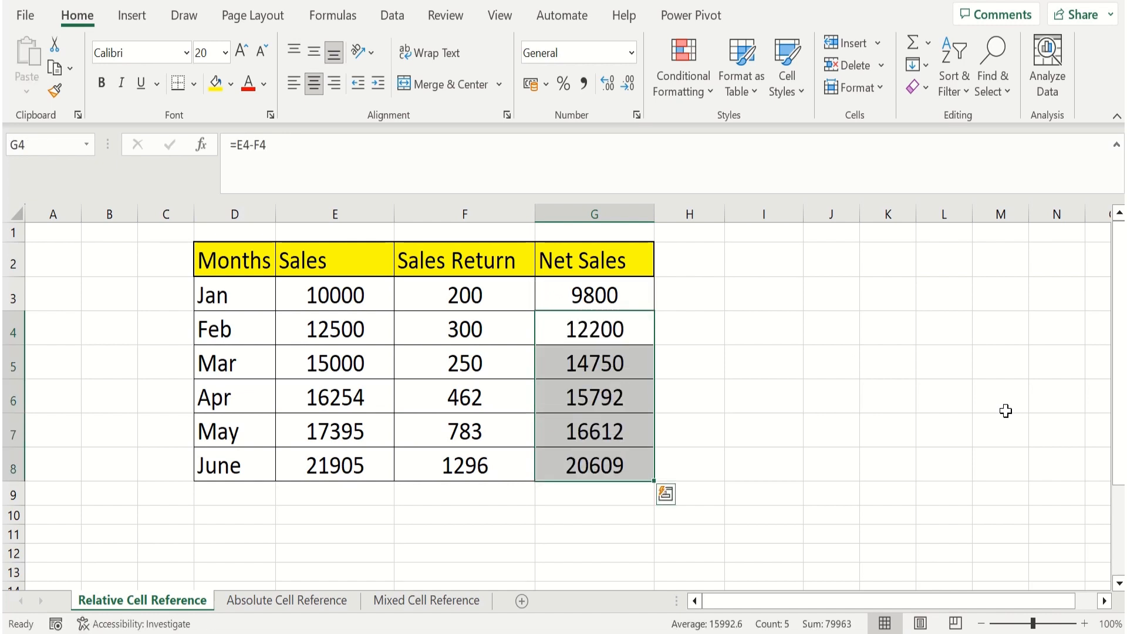
Step: Clear the pasted formulas in G4:G8 and extend the G3 formula down to G8 with the fill handle
left_click_drag(582, 329, 593, 463)
key("Delete")
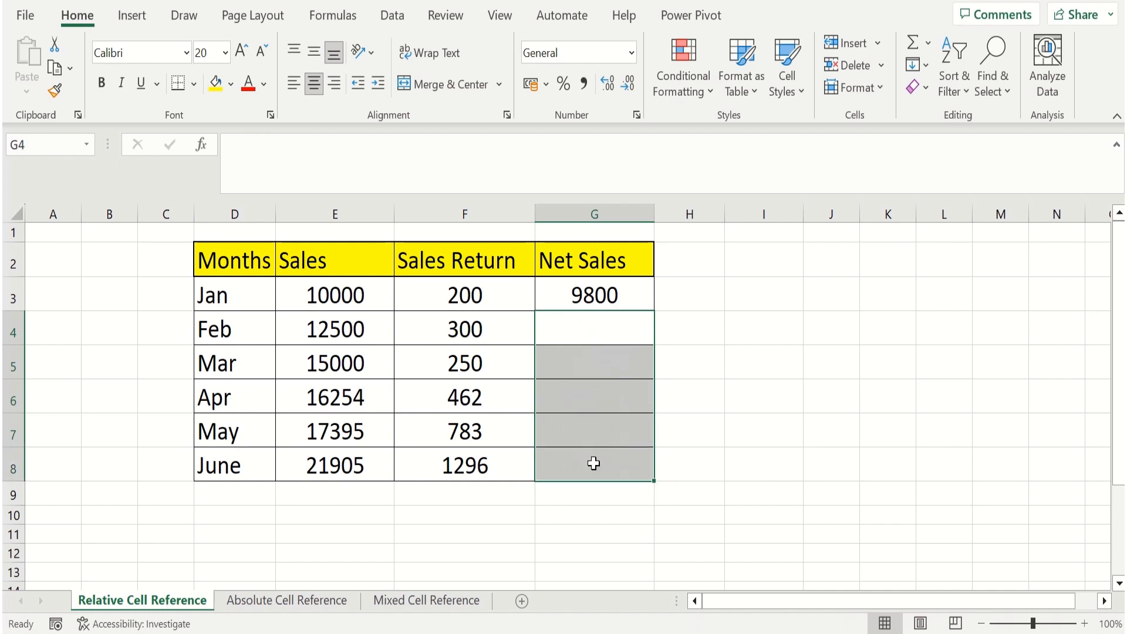
left_click(618, 297)
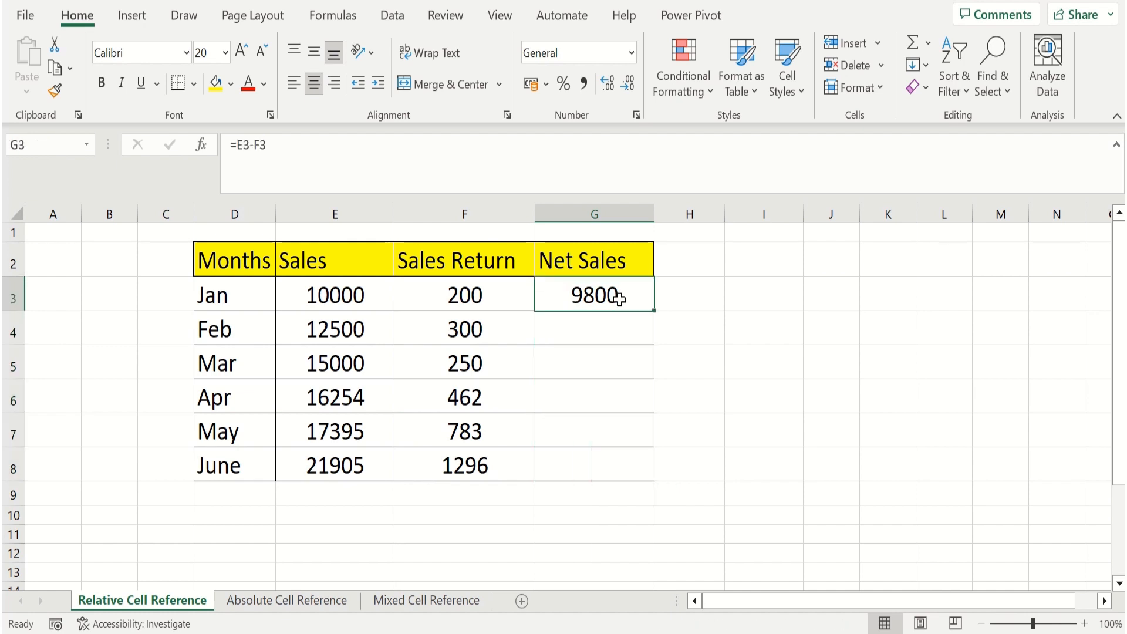
left_click_drag(653, 310, 653, 479)
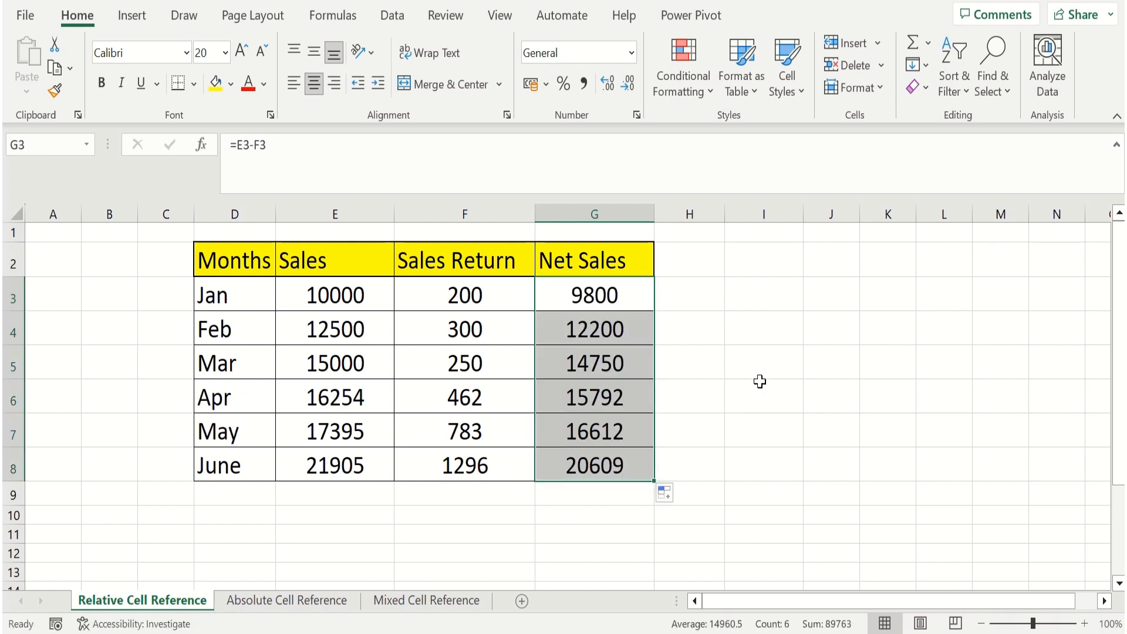
Step: Empty G4:G8 once more and auto-fill the Net Sales formula from G3 down to the June row
left_click_drag(543, 317, 604, 477)
key("Delete")
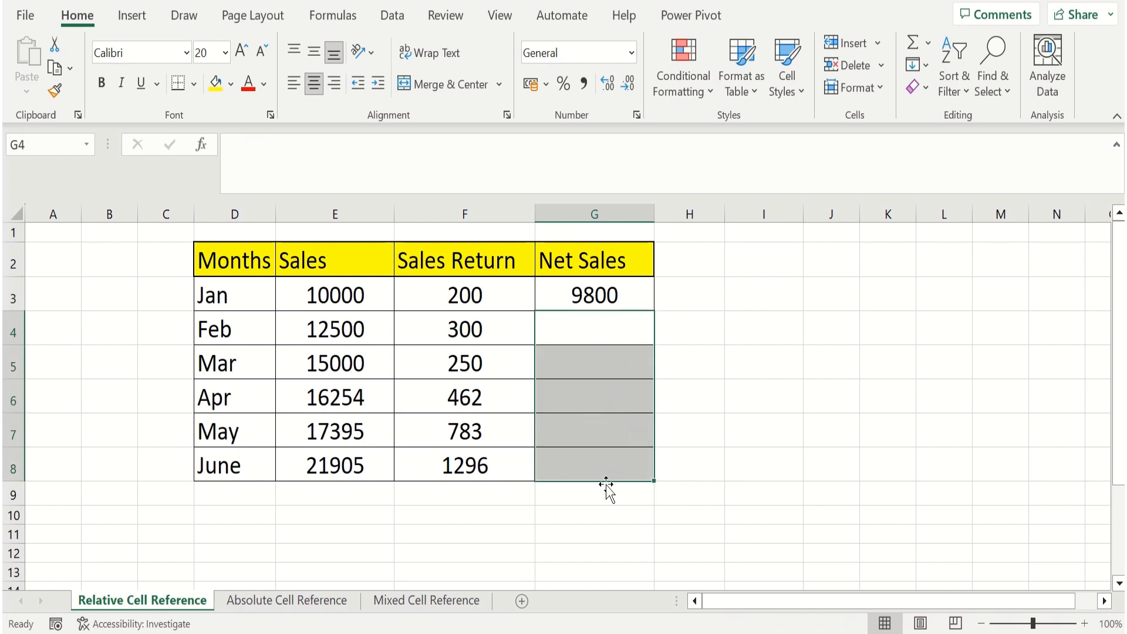
left_click(608, 297)
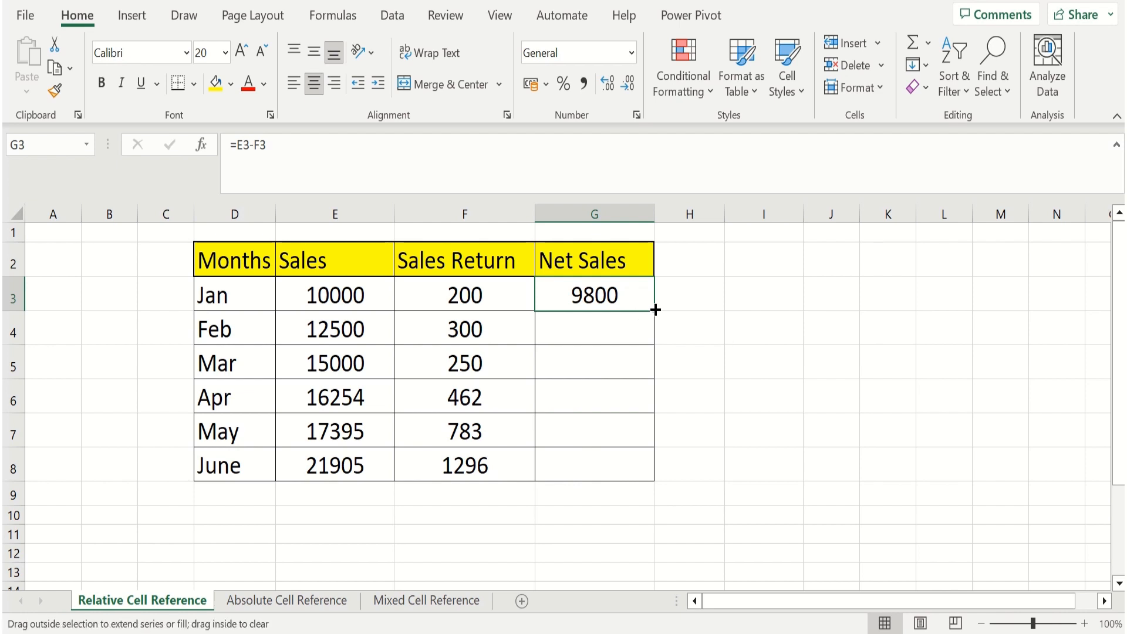
double_click(655, 310)
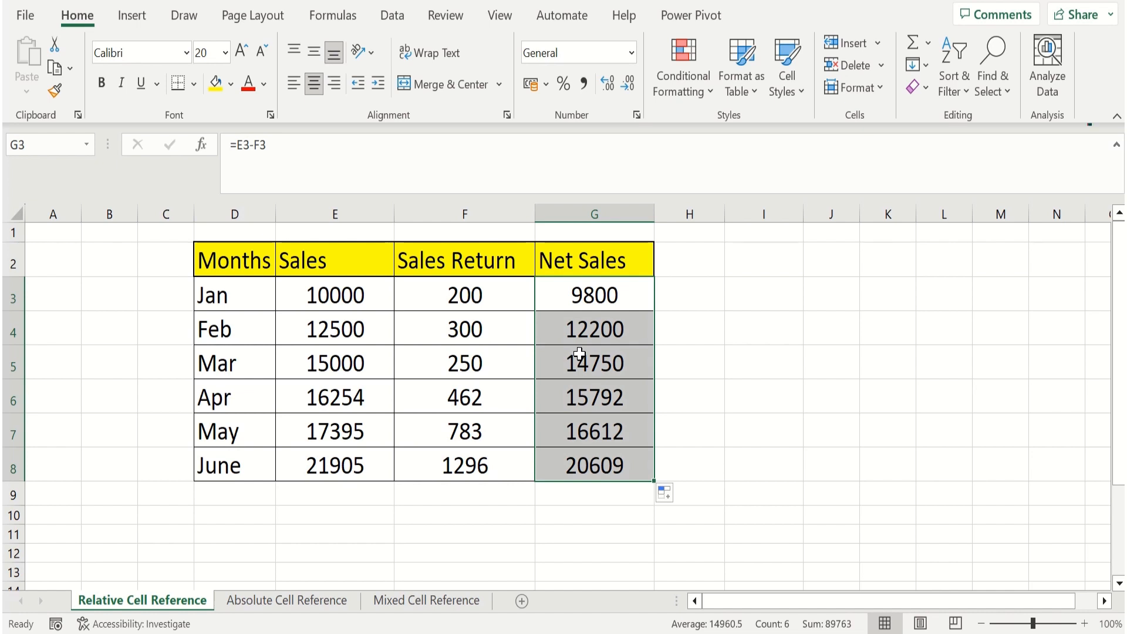
Step: Show the sheet's formulas to examine the relative references in the Net Sales column, and switch back to values
left_click(329, 16)
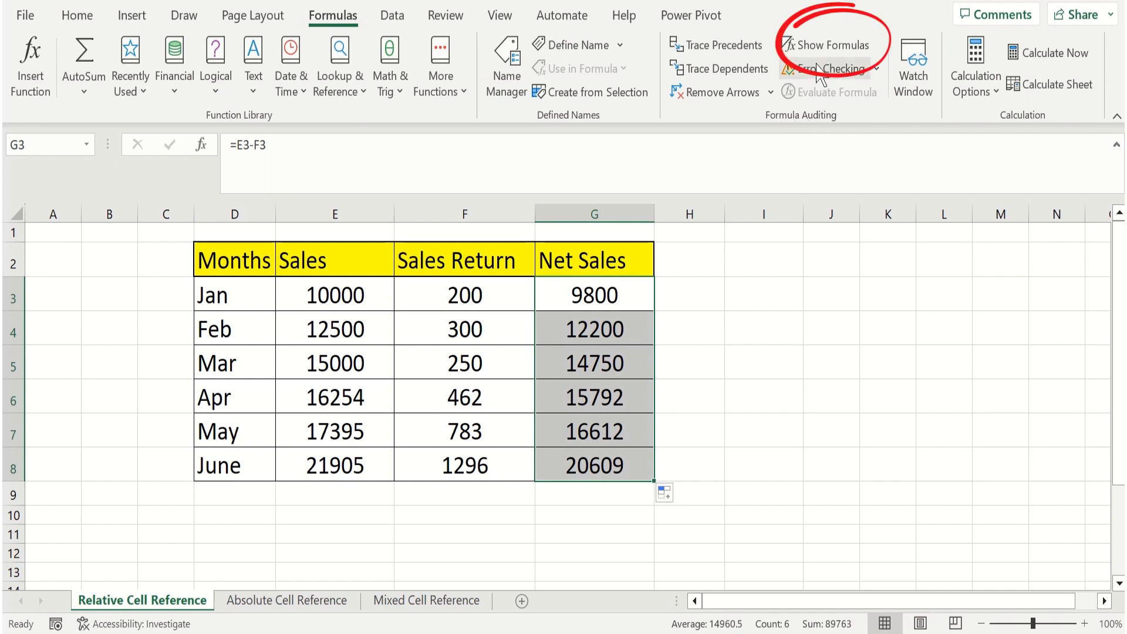
left_click(833, 45)
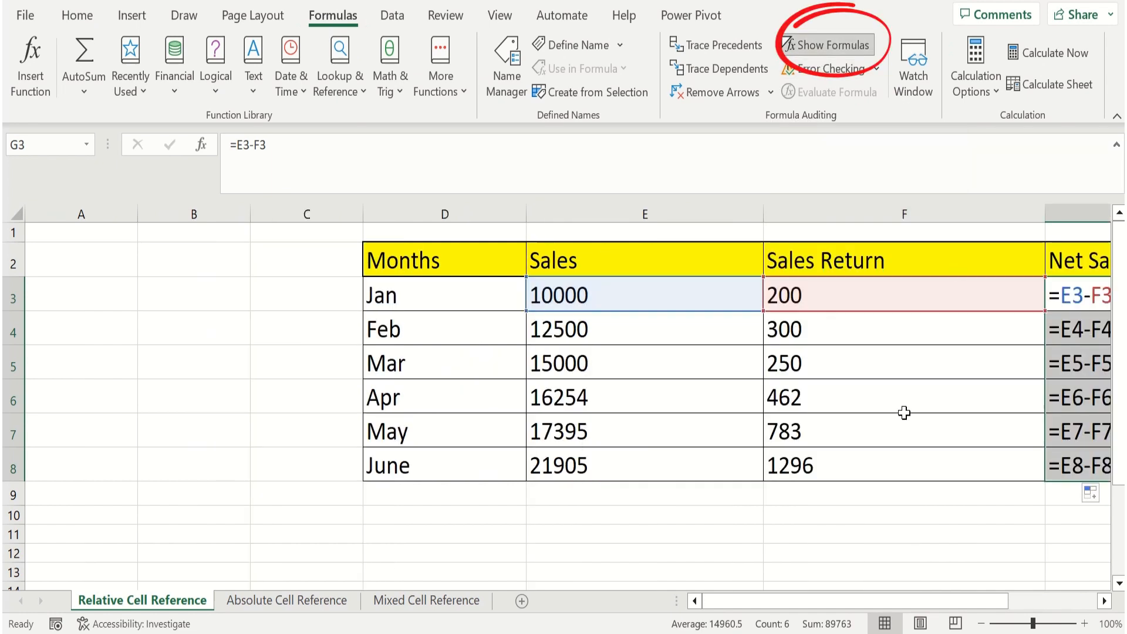
left_click_drag(861, 602, 948, 594)
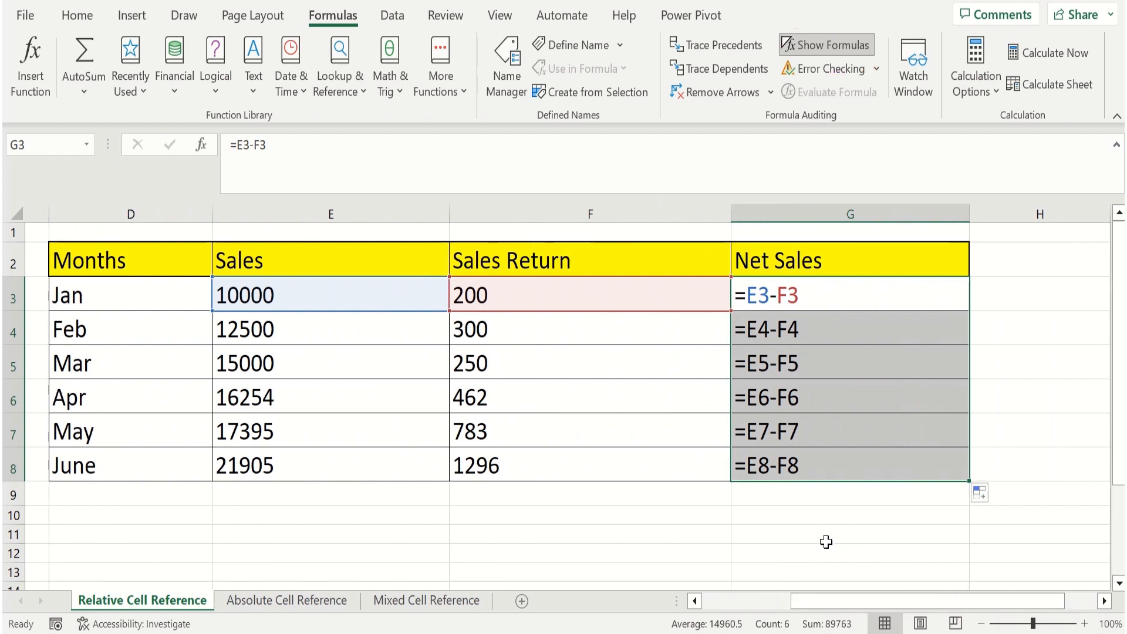
left_click(844, 293)
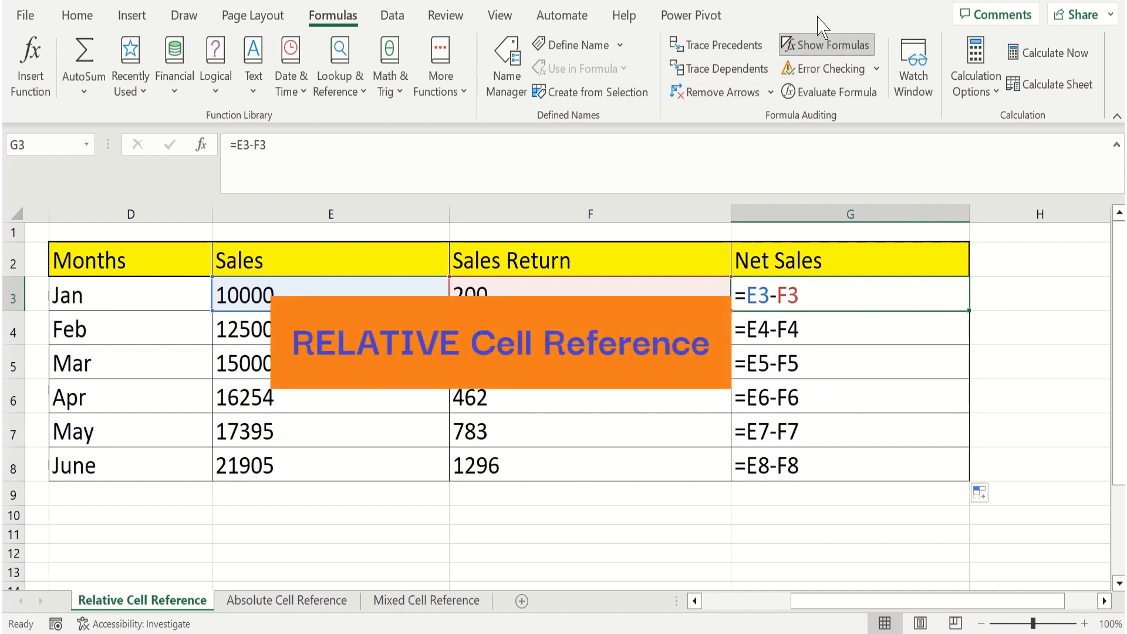
left_click(831, 46)
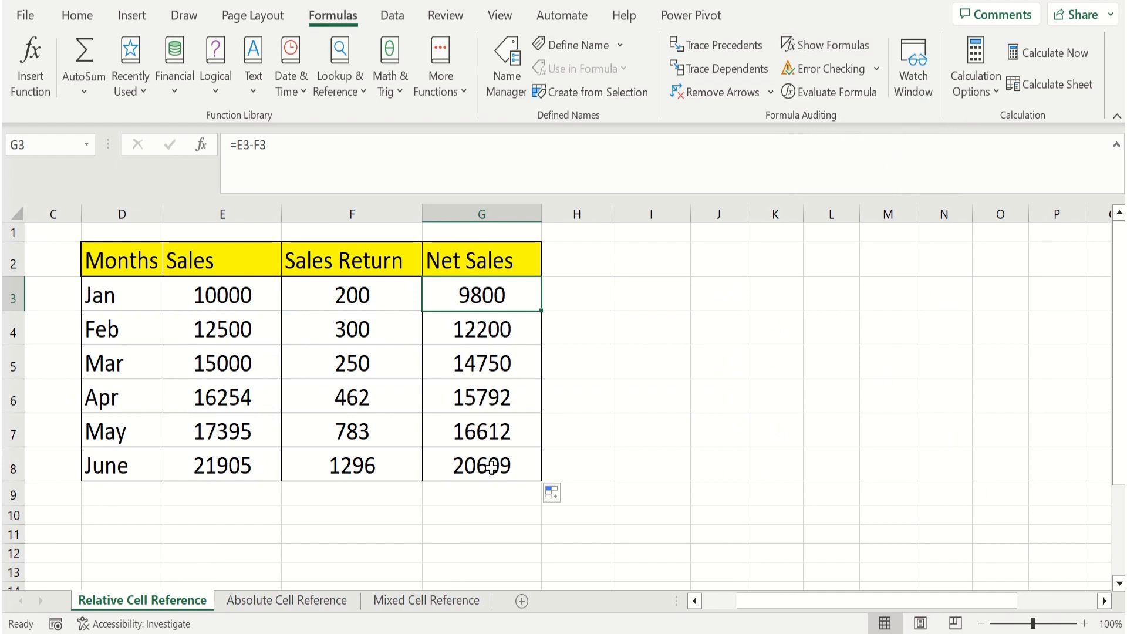
Step: On the Absolute Cell Reference sheet, calculate the Amount in F4 with =D4*E4 and auto-fill it down to F8
left_click(266, 605)
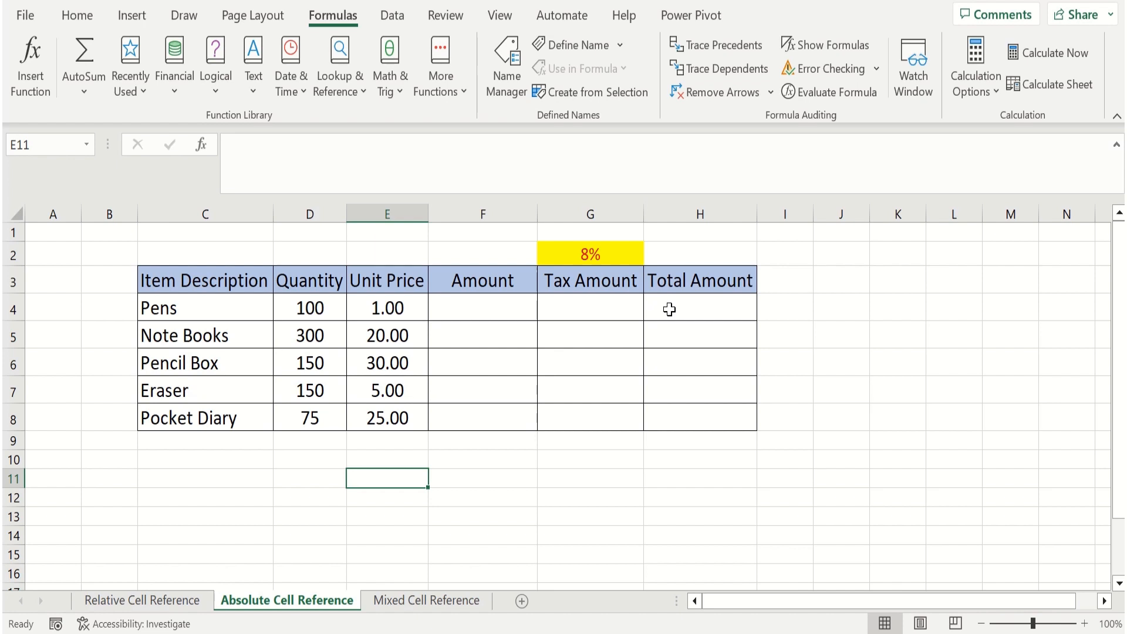
left_click(459, 298)
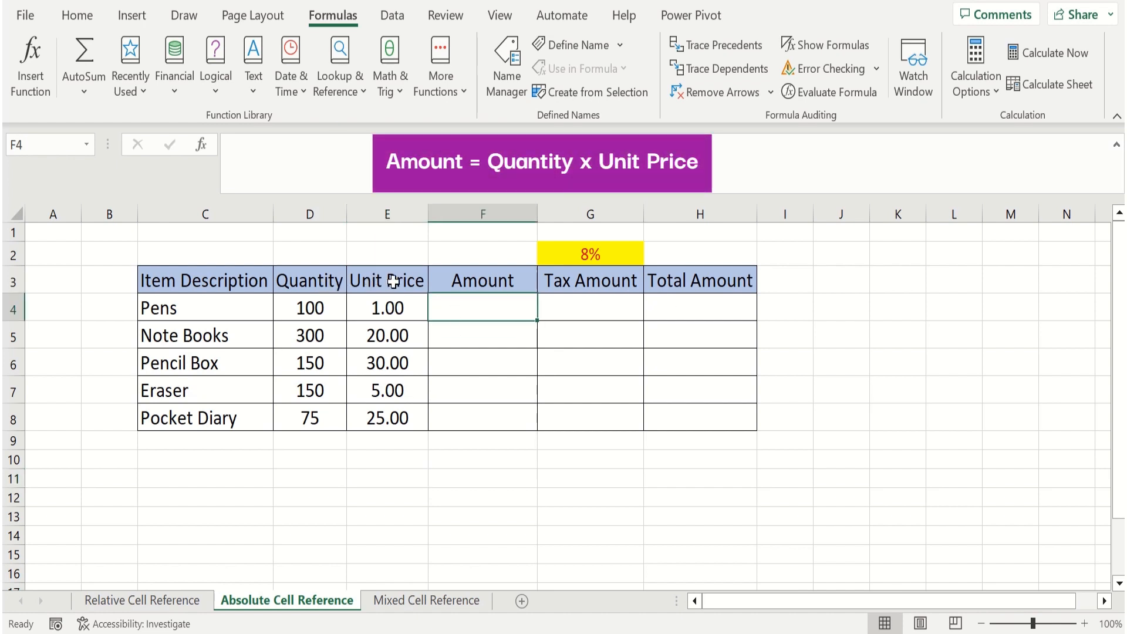
type("=")
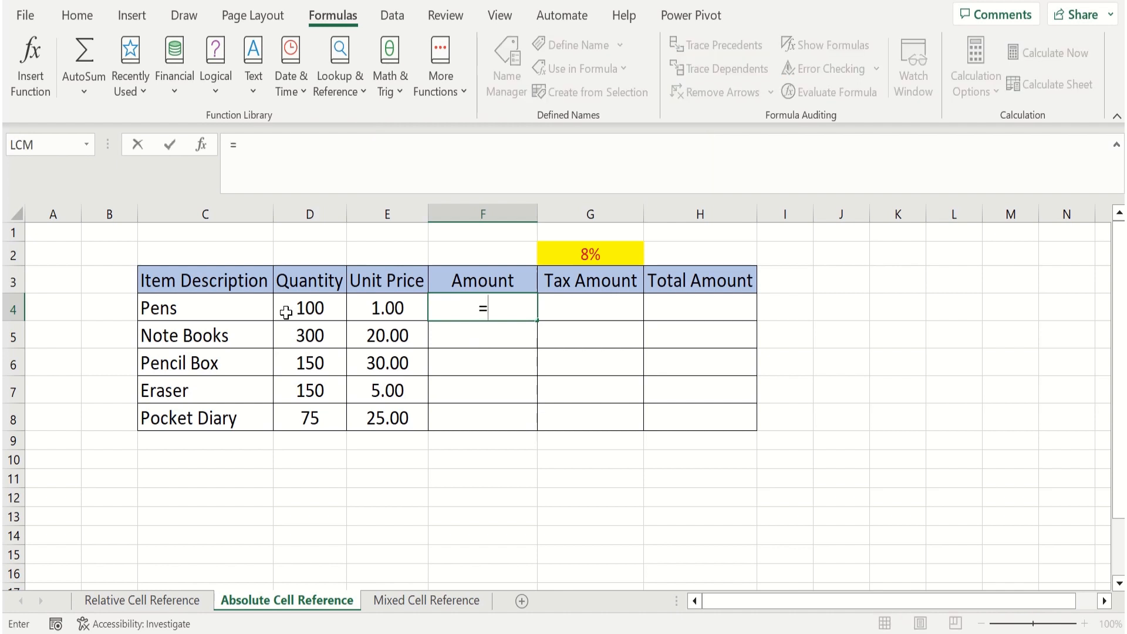
left_click(286, 313)
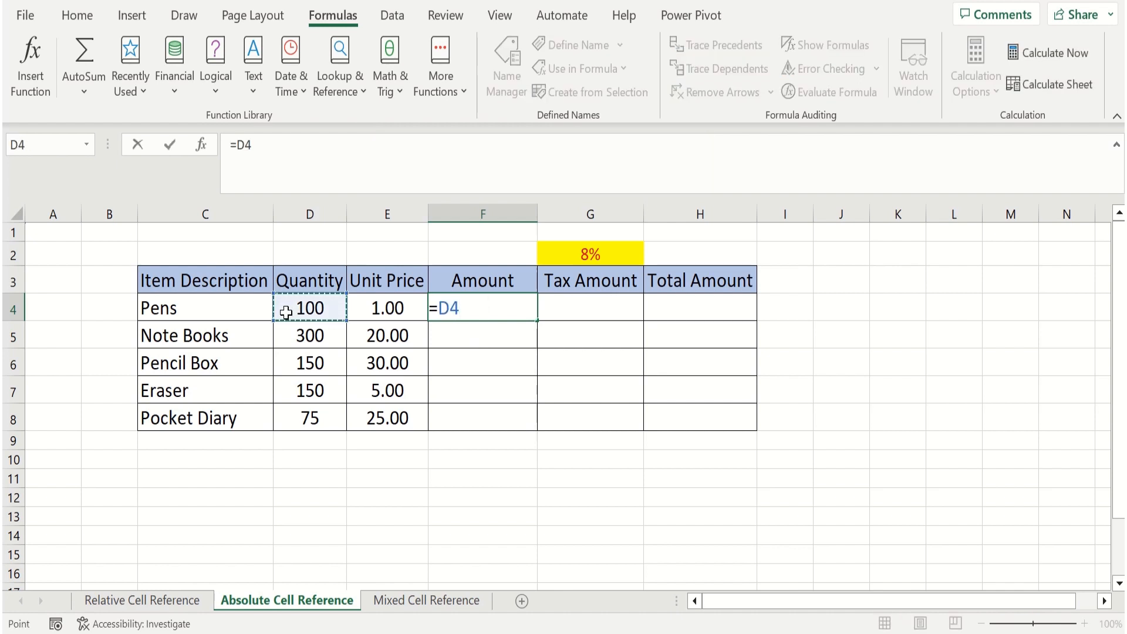
type("*")
left_click(382, 310)
key("Return")
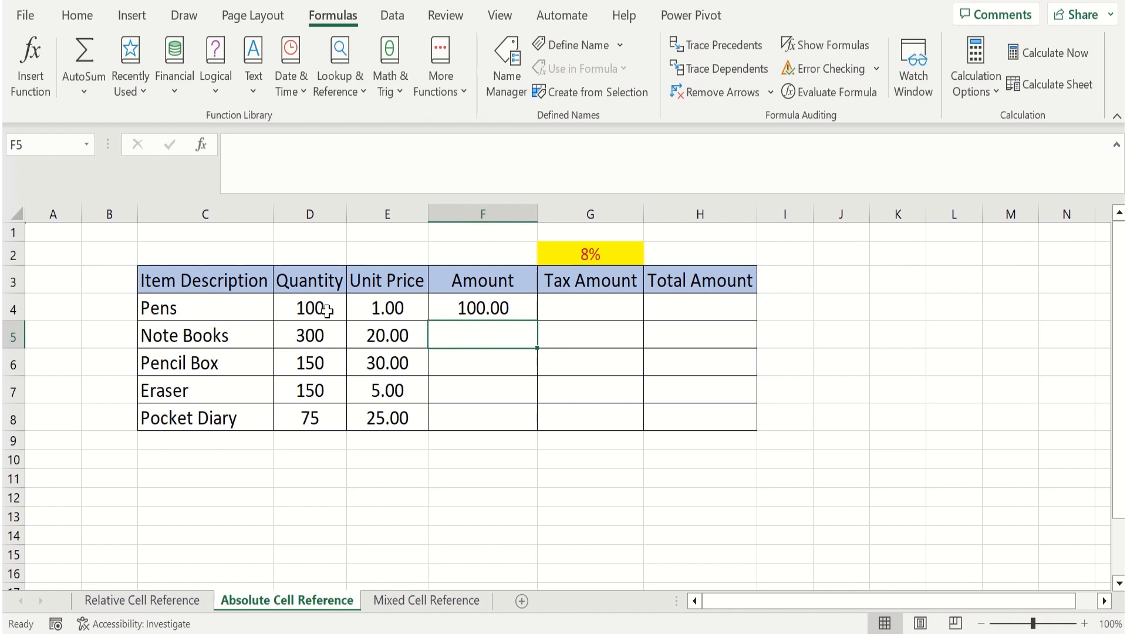
left_click(481, 310)
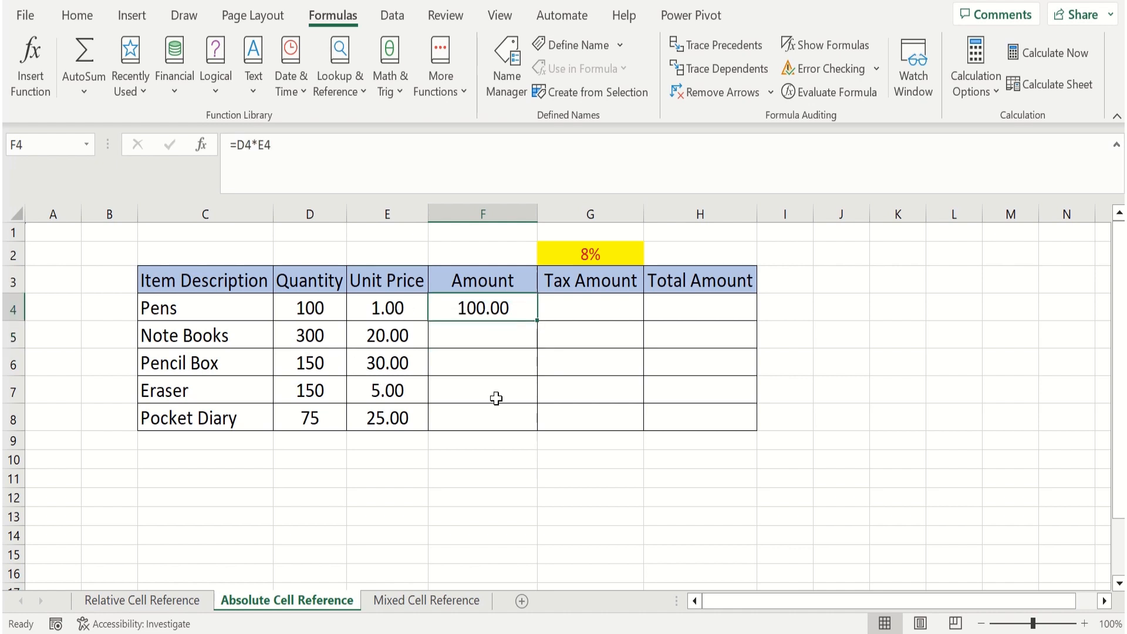
double_click(537, 326)
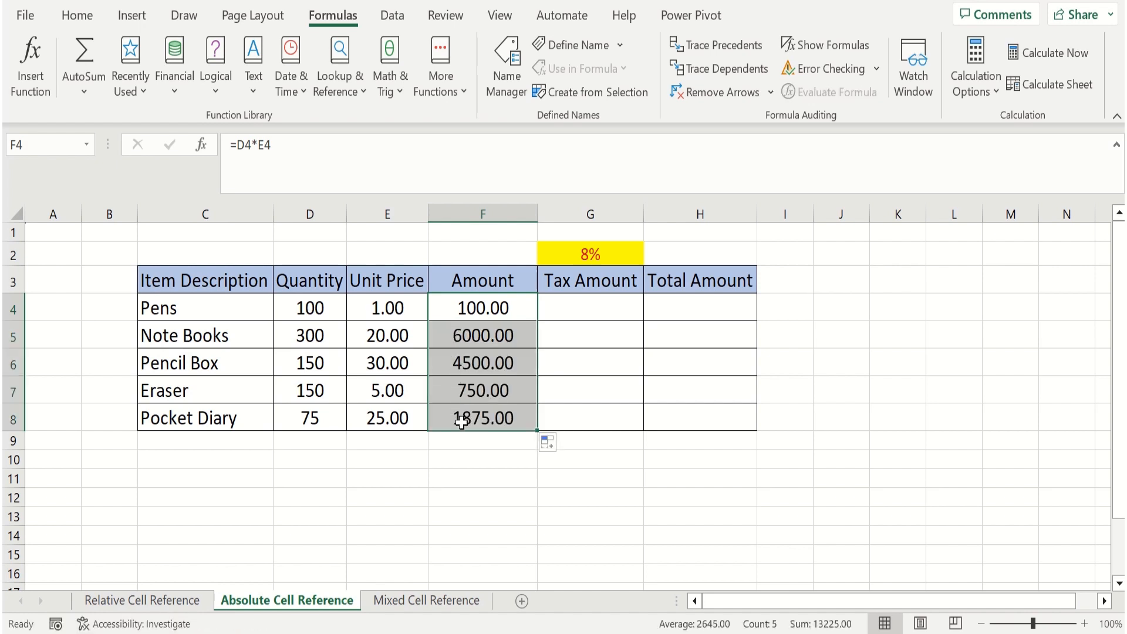
Step: Show the formulas to check the row references in the Amount column, and return to the values view
left_click(837, 51)
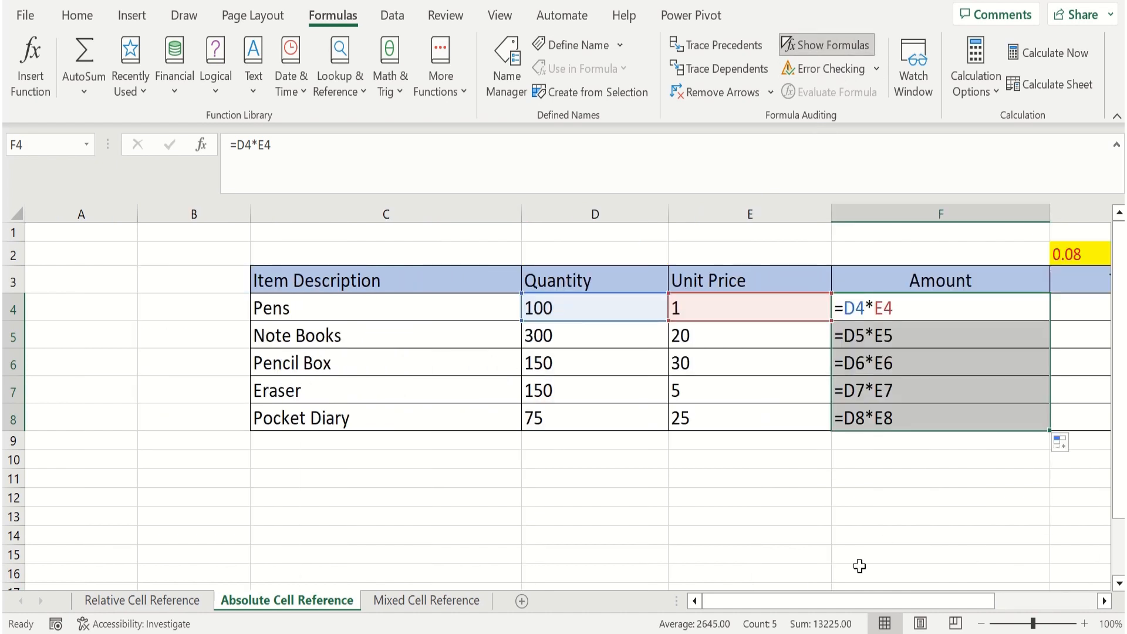
left_click_drag(824, 602, 885, 601)
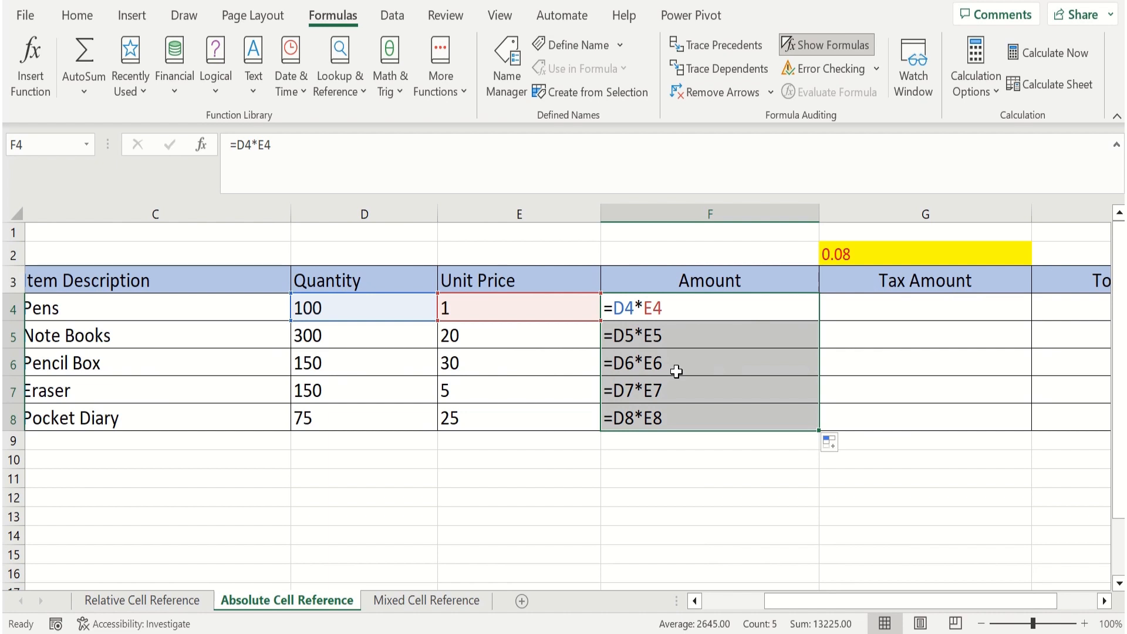
left_click(843, 45)
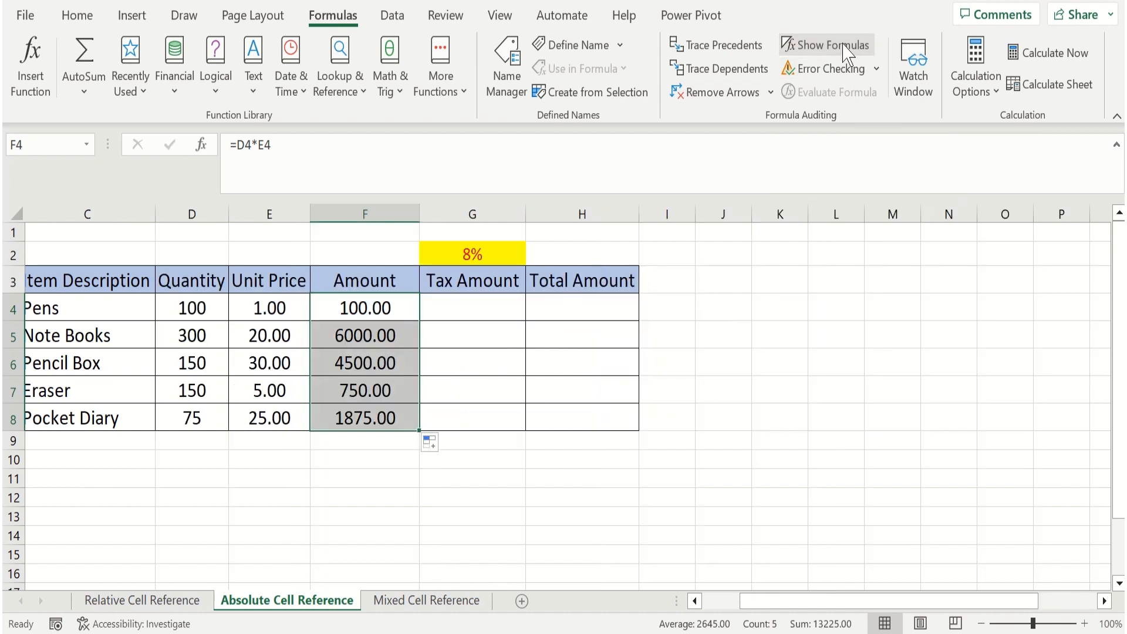
left_click(479, 312)
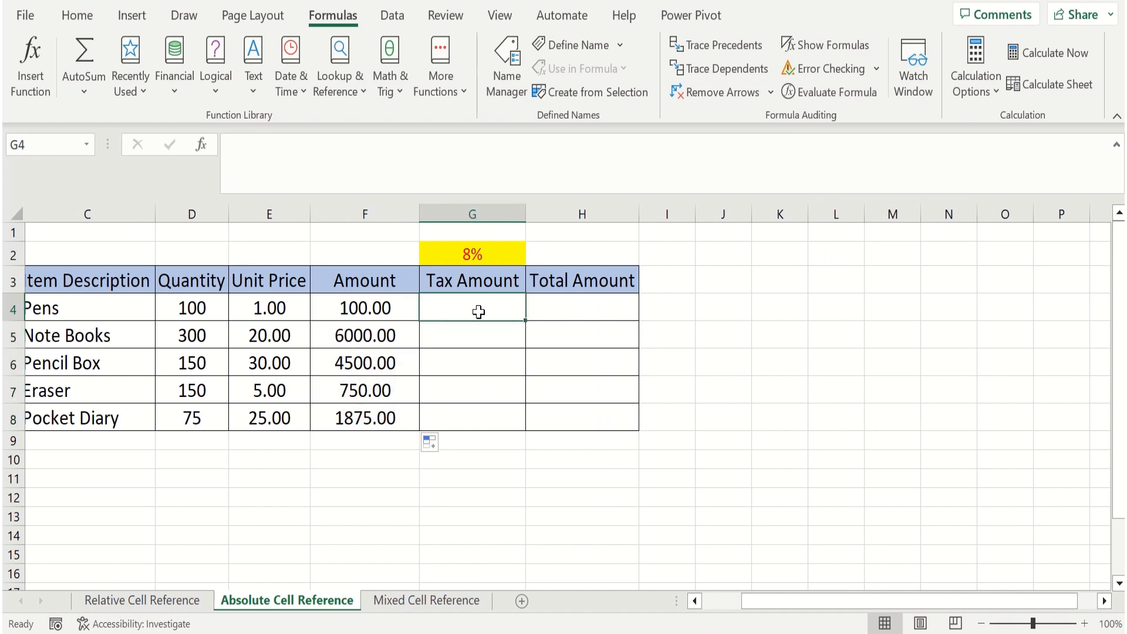
left_click_drag(479, 311, 465, 410)
left_click(454, 308)
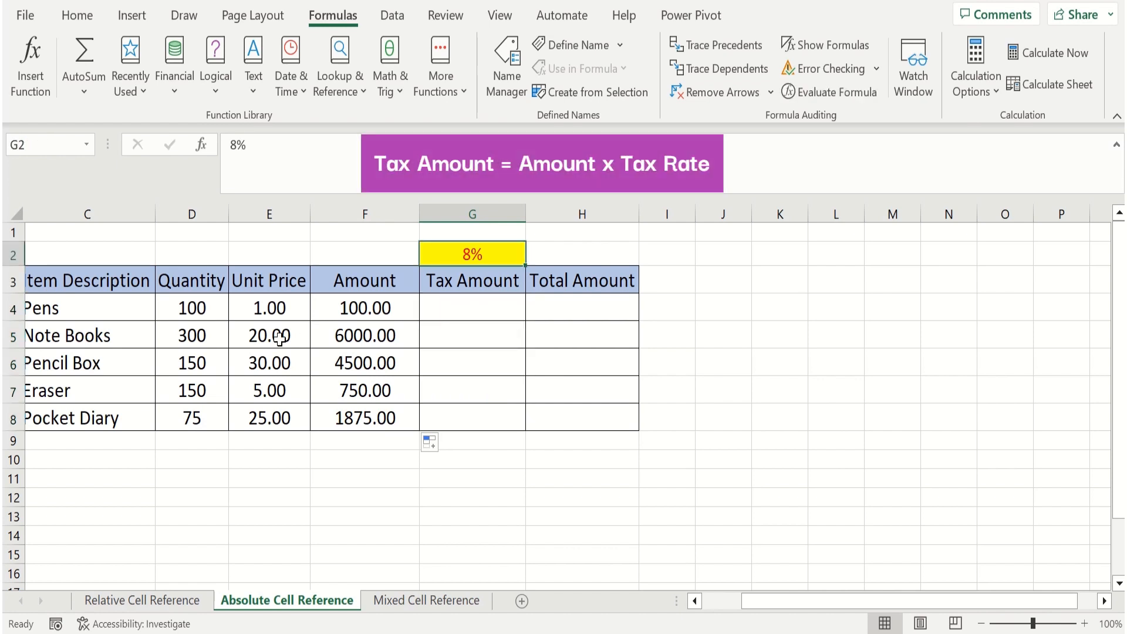
left_click(348, 307)
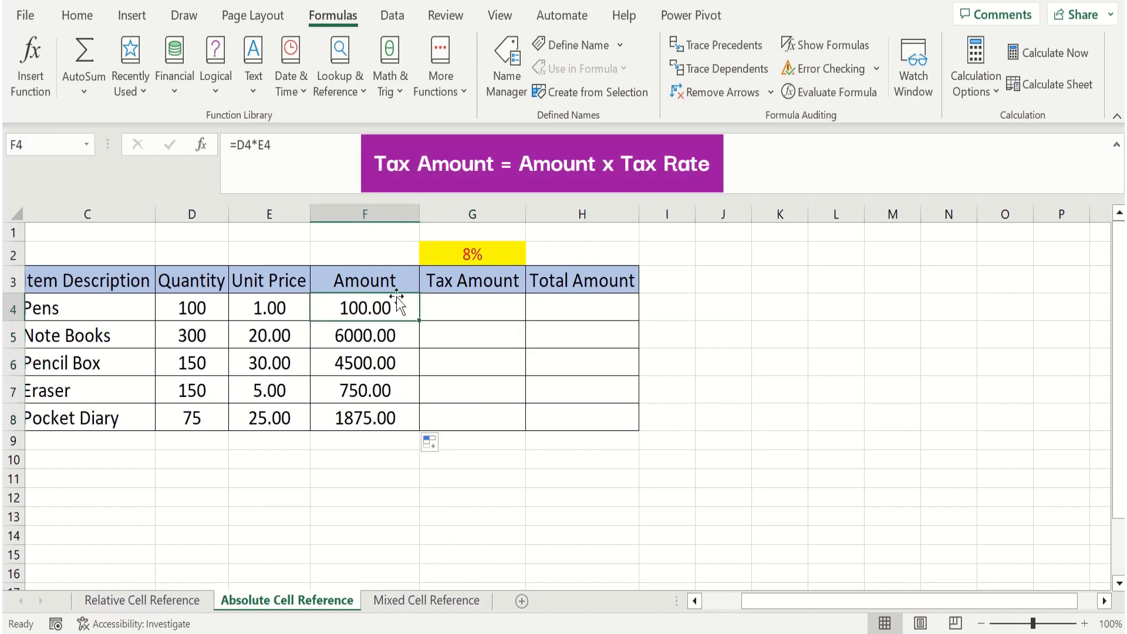
left_click(475, 251)
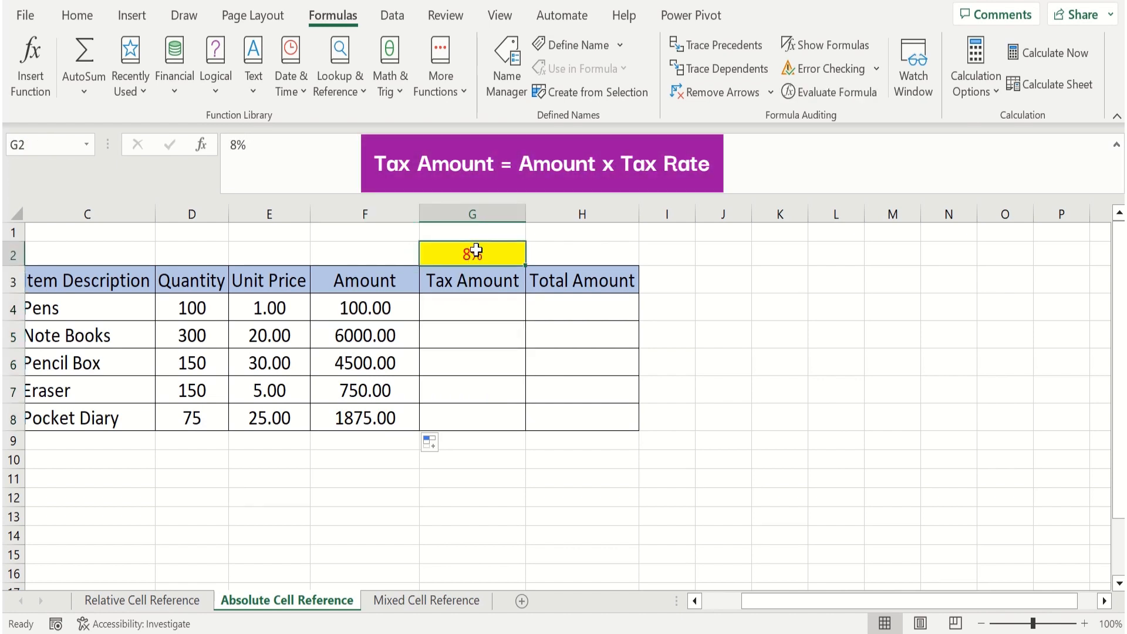
Step: Calculate the Tax Amount for Pens in G4 with the relative formula =F4*G2
left_click(352, 338)
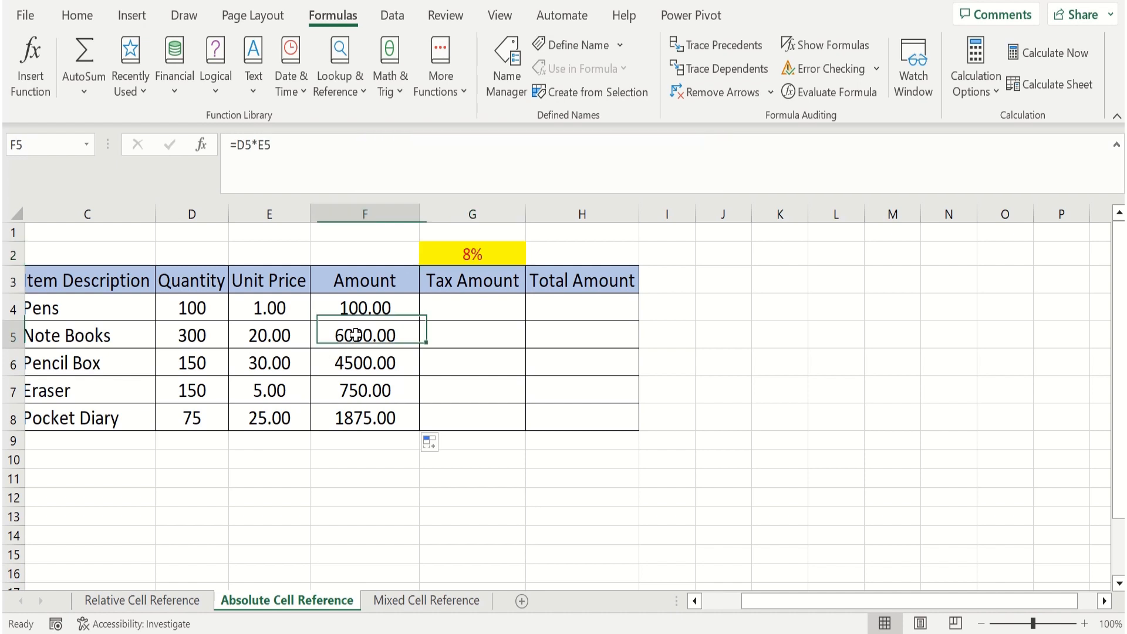
left_click(365, 366)
left_click(366, 394)
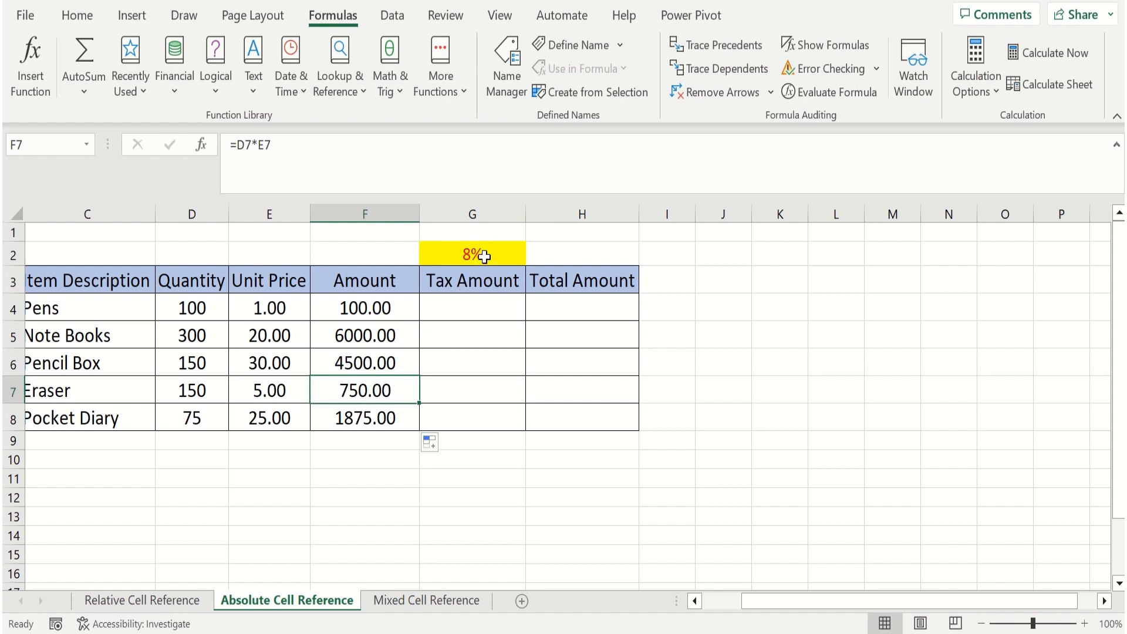
left_click(476, 311)
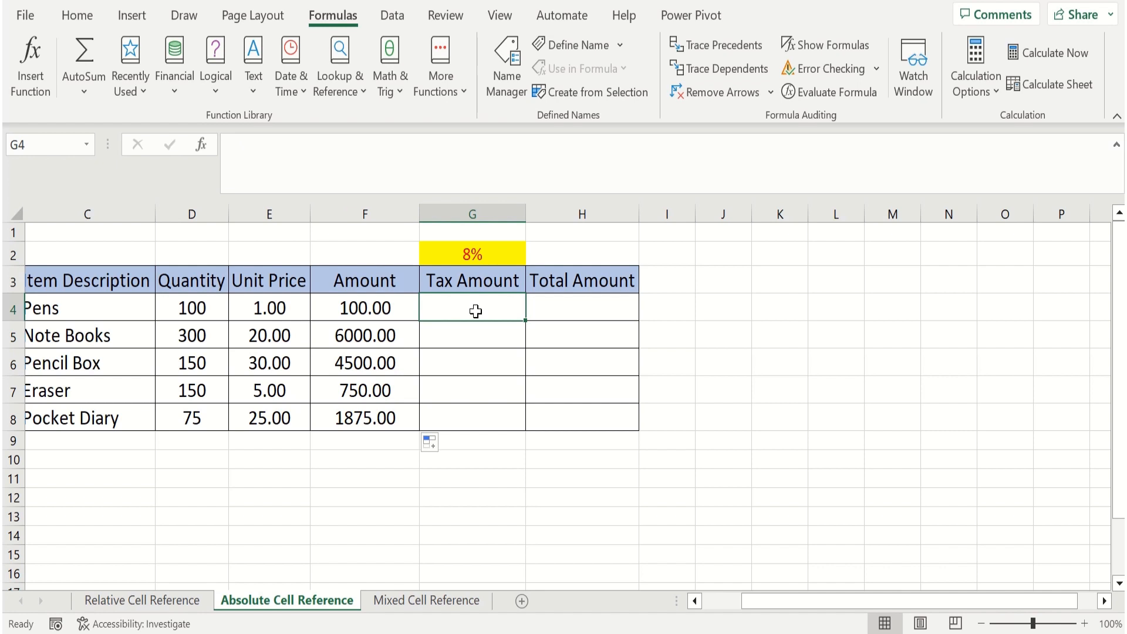
type("=")
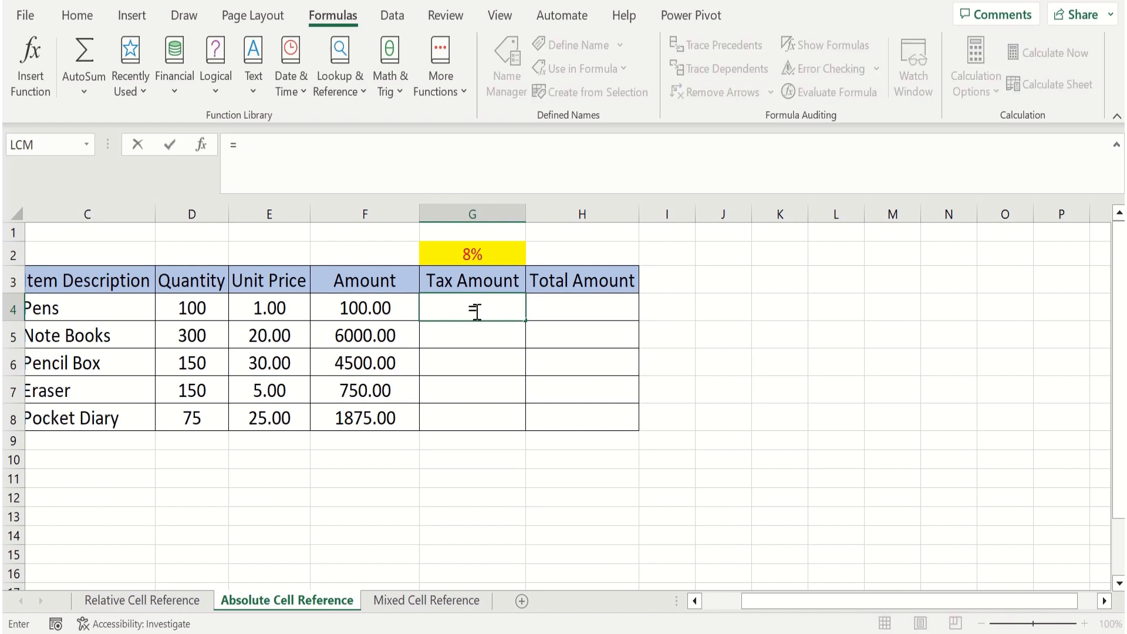
key("Left")
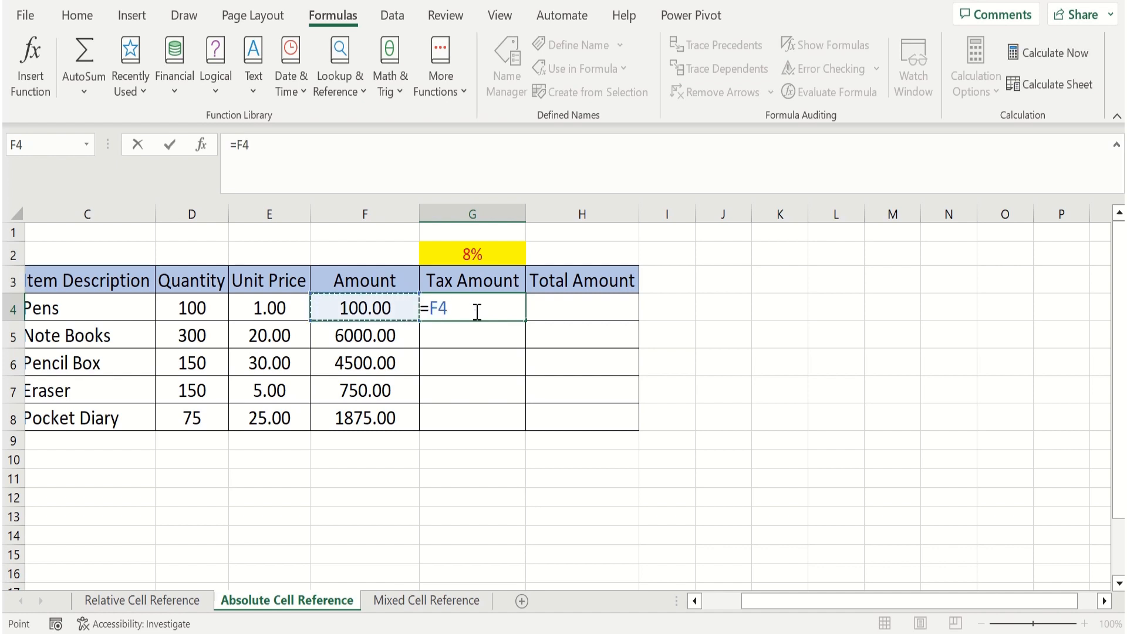
type("*")
left_click(457, 257)
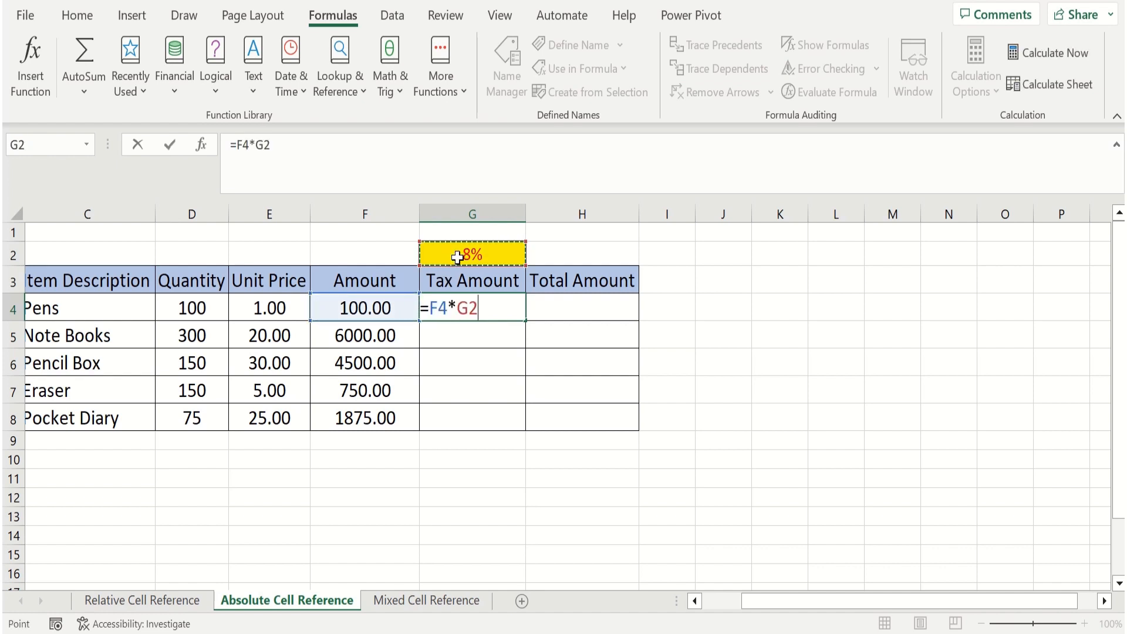
key("Return")
Step: Calculate the Tax Amount for Note Books in G5 with =F5*G2
type("=")
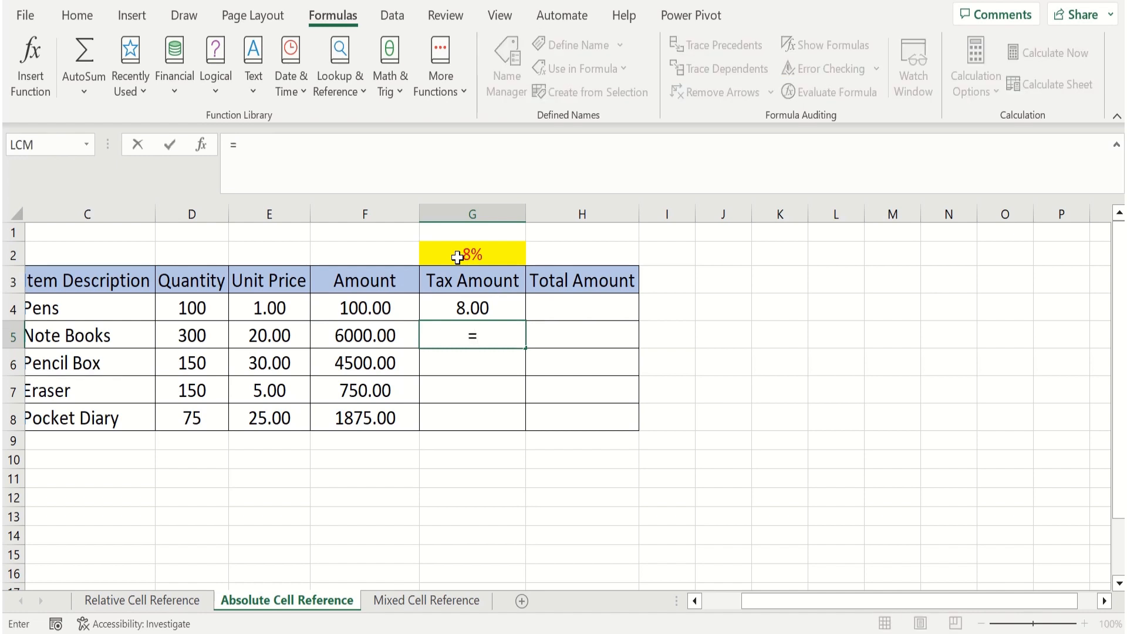
left_click(368, 337)
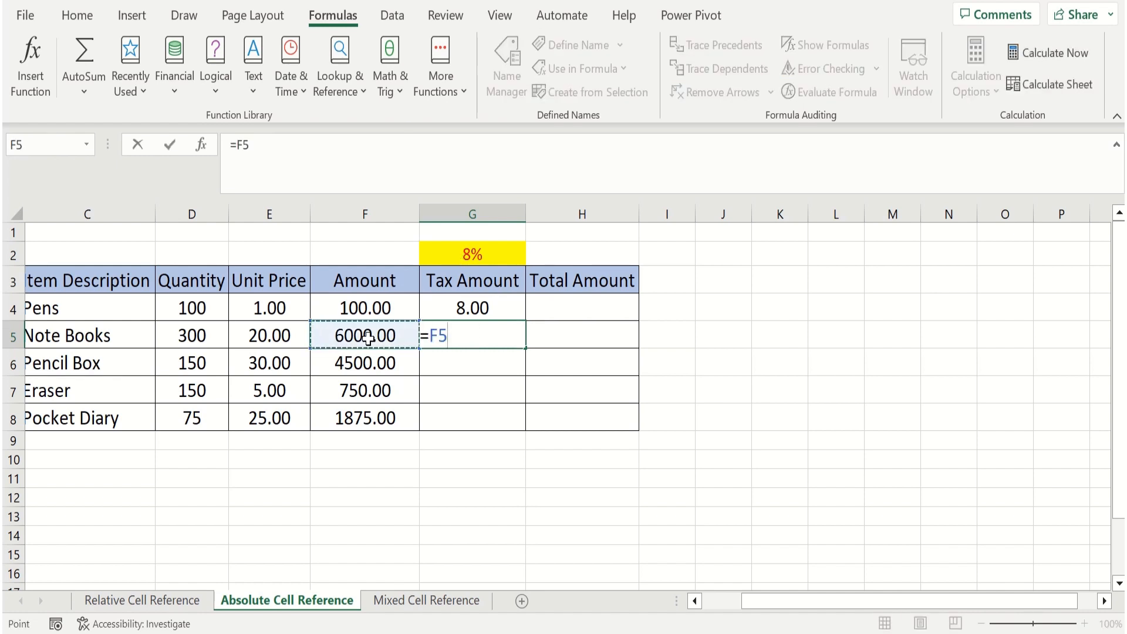
type("*")
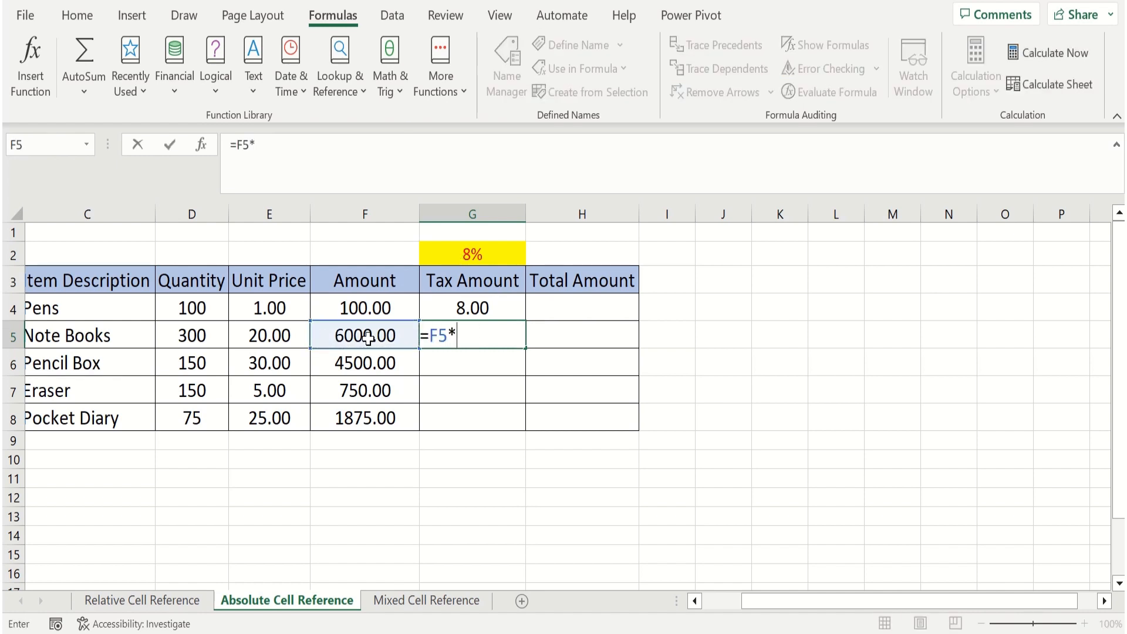
left_click(452, 254)
key("Return")
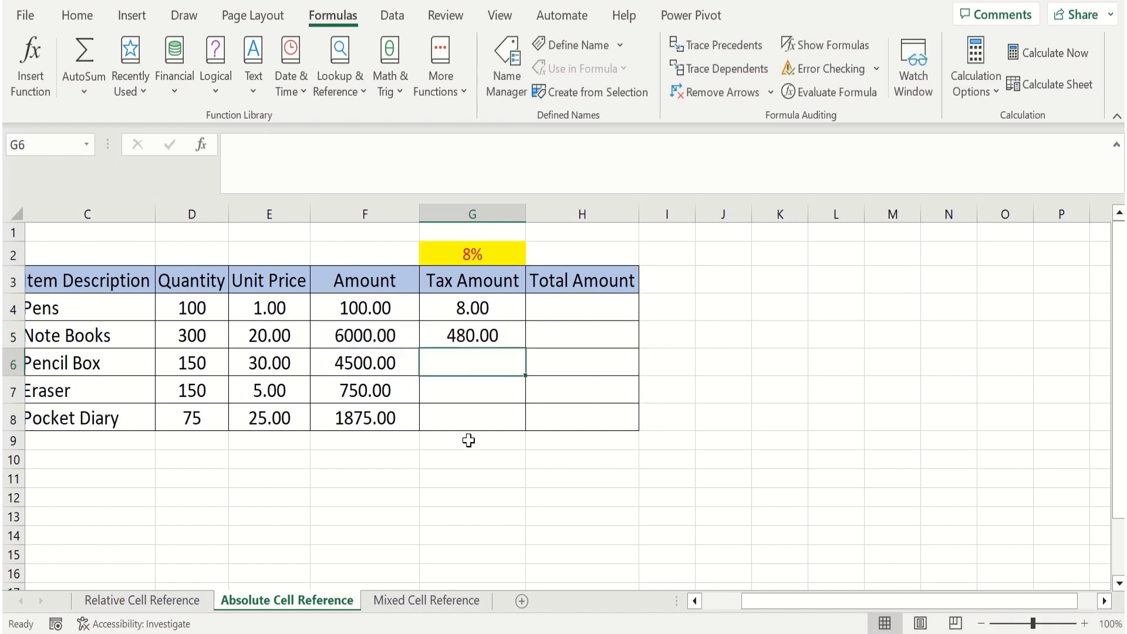
Step: Empty G5 and auto-fill the Tax Amount formula from G4 down to G8
left_click(482, 334)
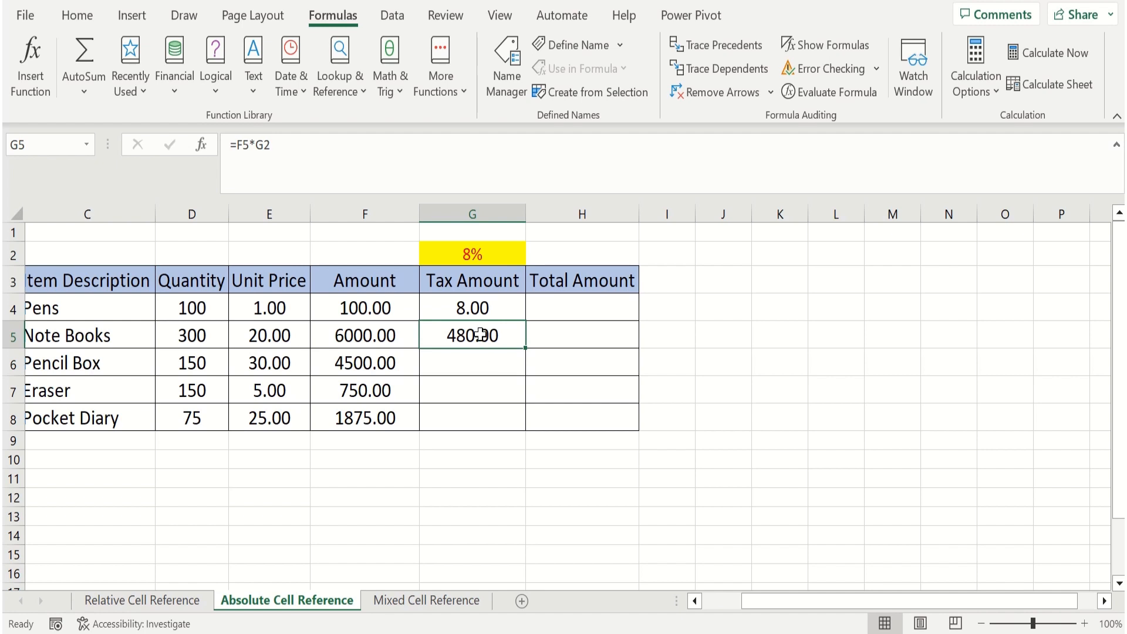
key("Delete")
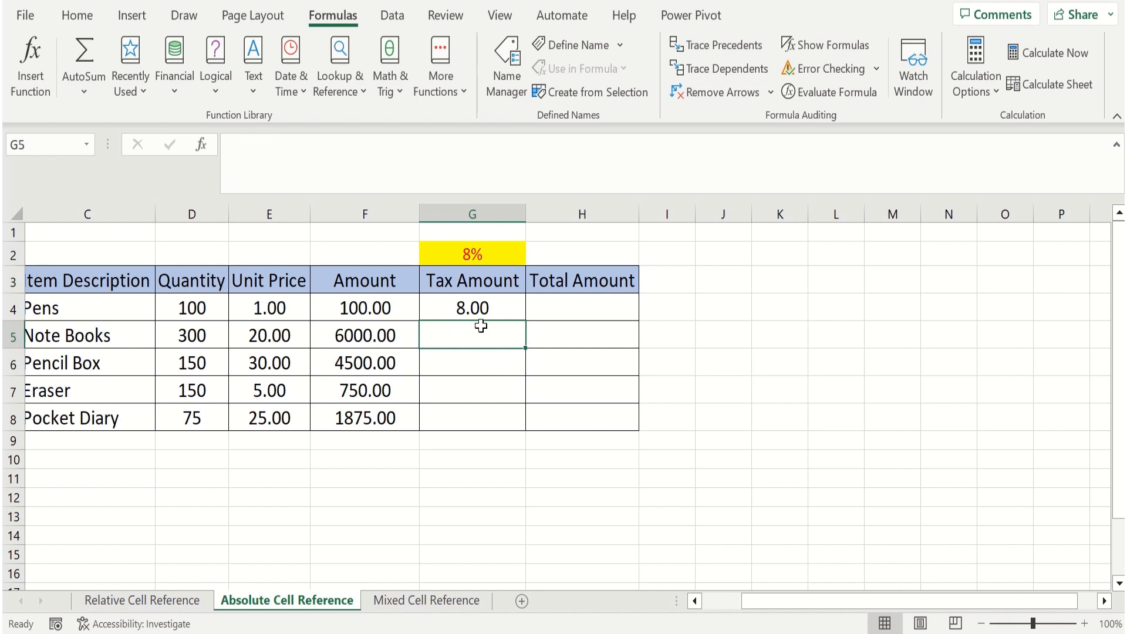
left_click(487, 308)
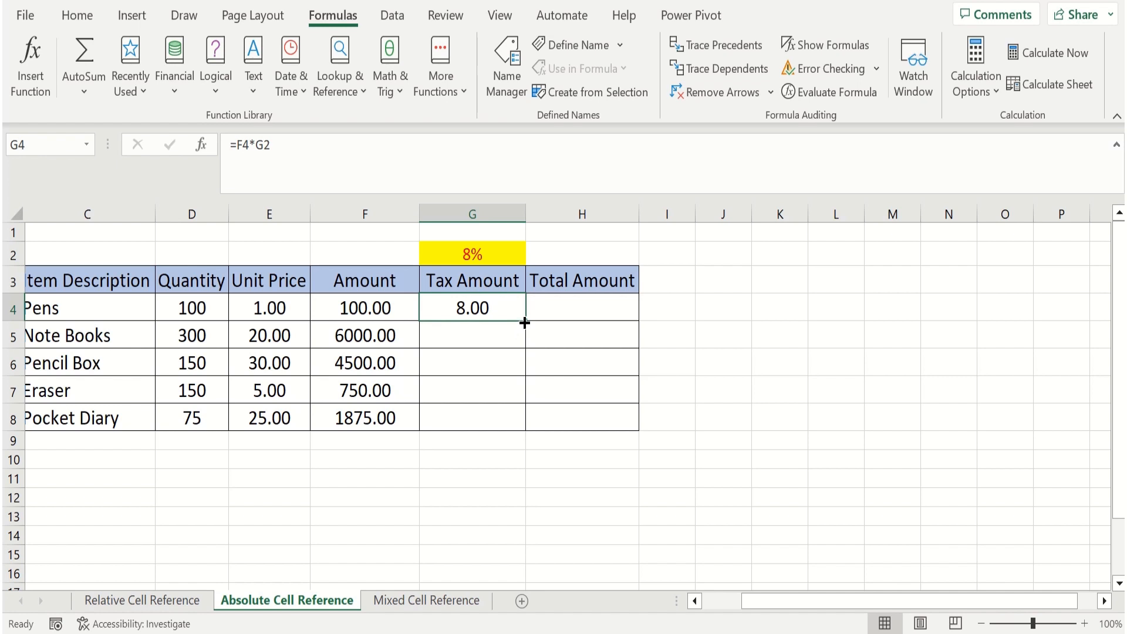
left_click_drag(524, 319, 525, 430)
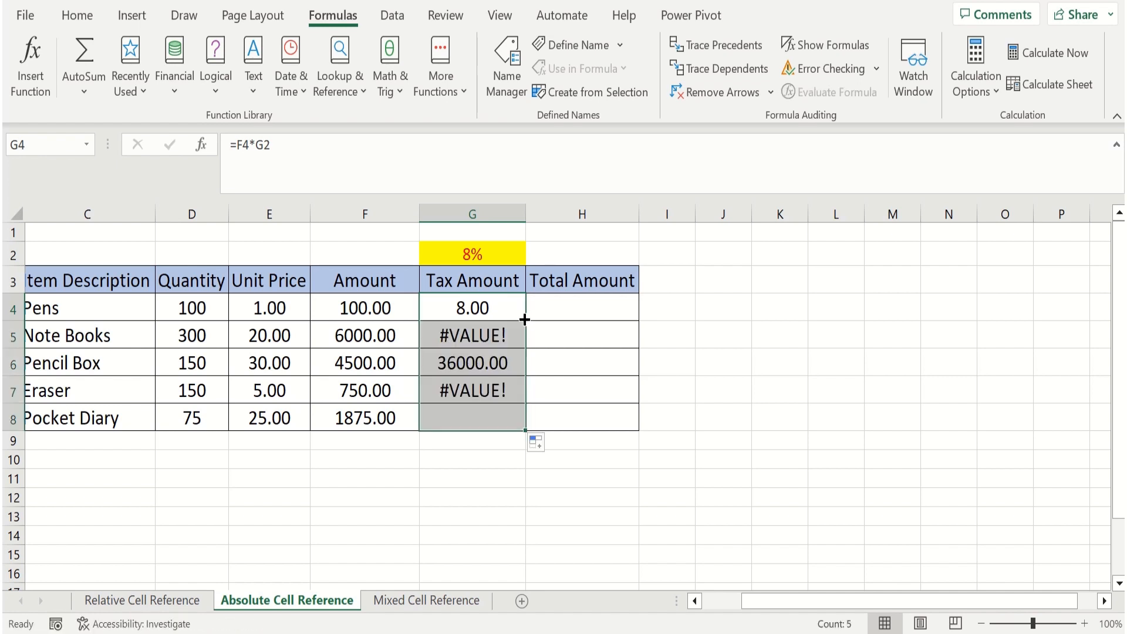
Step: Inspect the filled Tax Amount cells, show the formulas to compare their references with the Amount column, and return to the values view
left_click(484, 335)
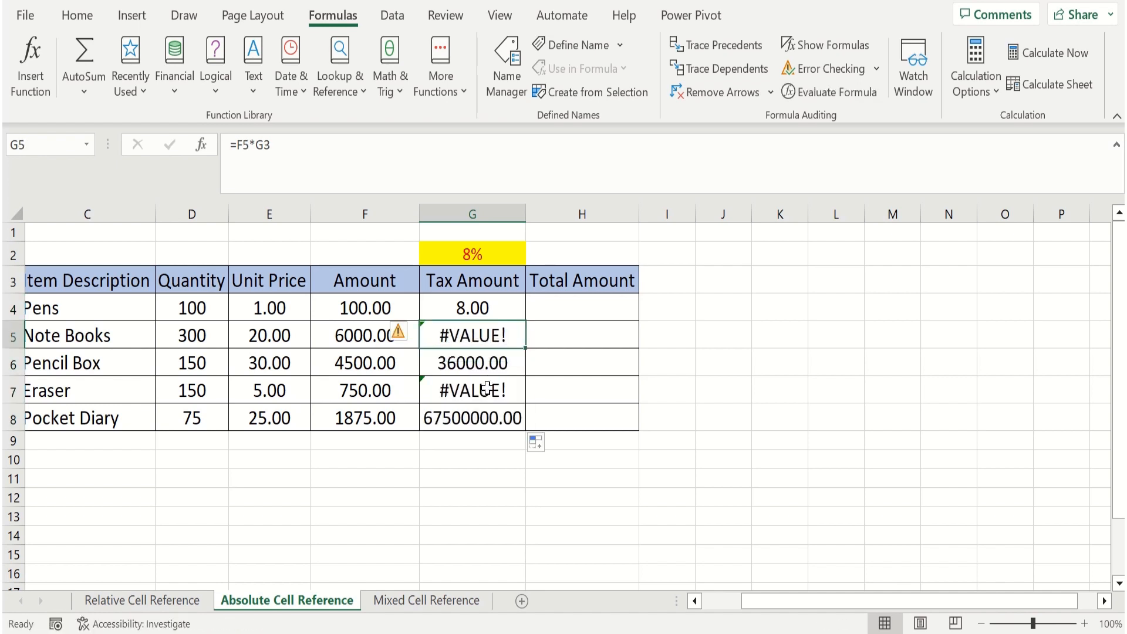
left_click(497, 365)
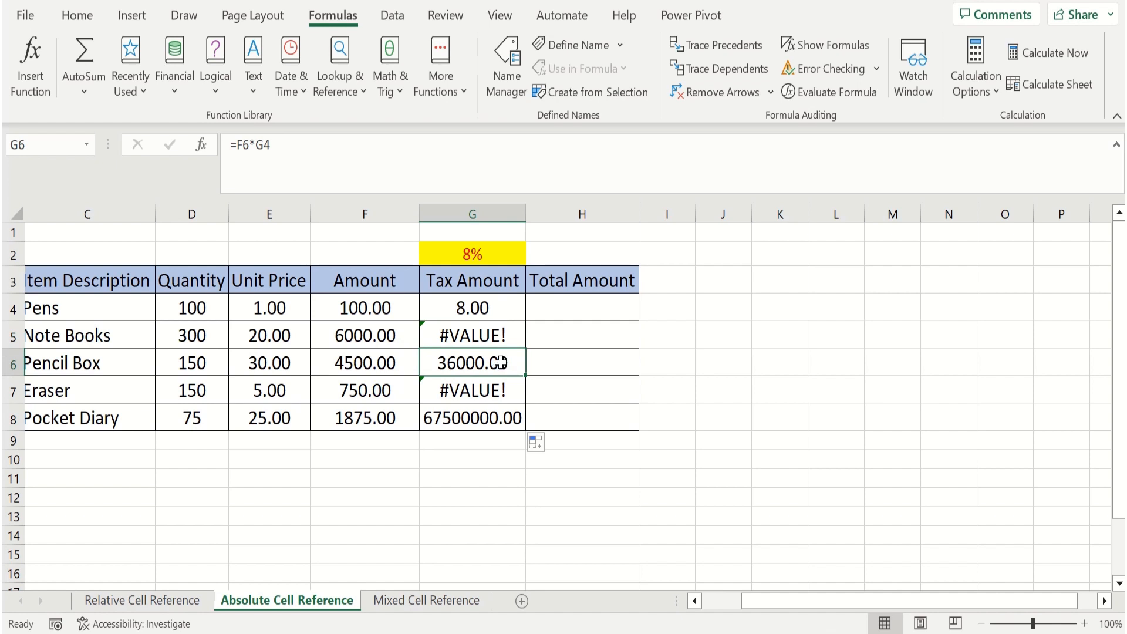
left_click(827, 47)
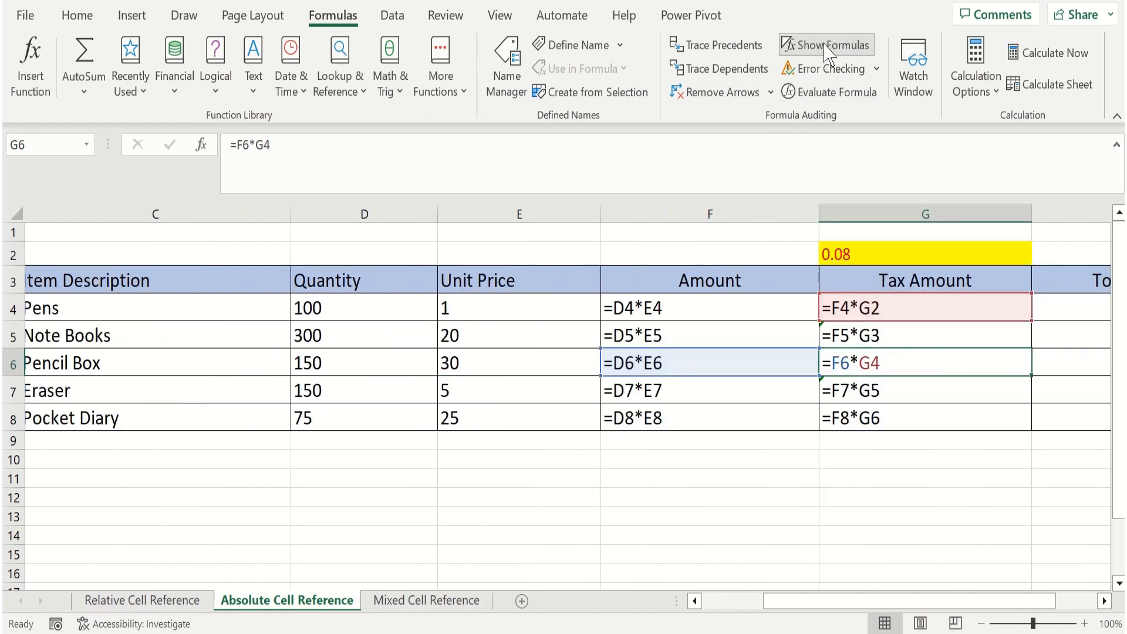
left_click_drag(819, 601, 868, 606)
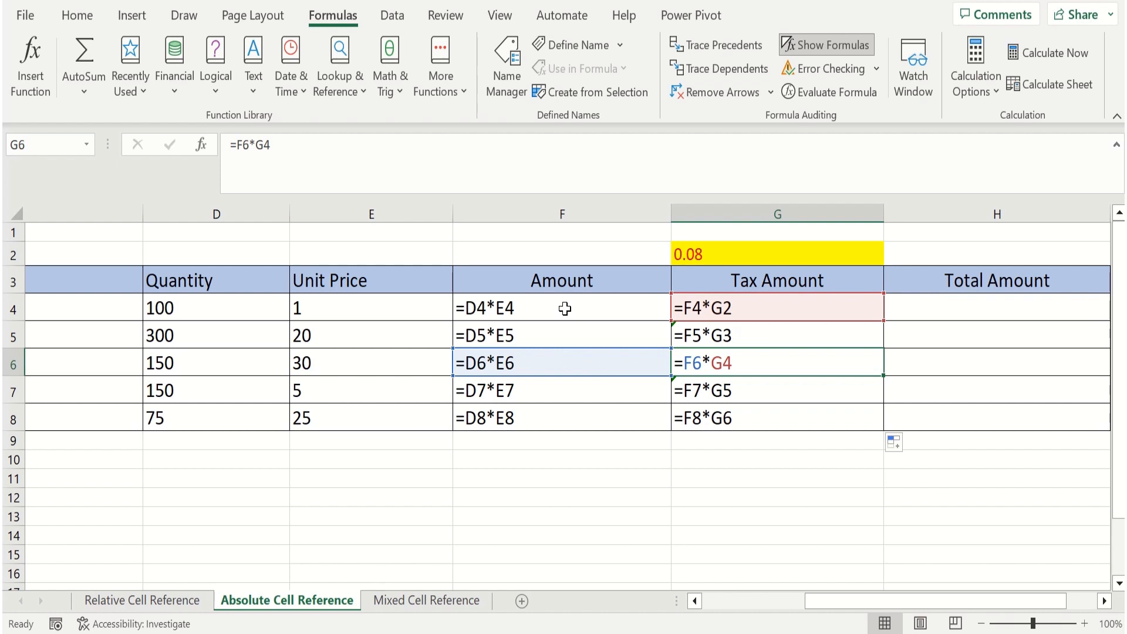
left_click(588, 338)
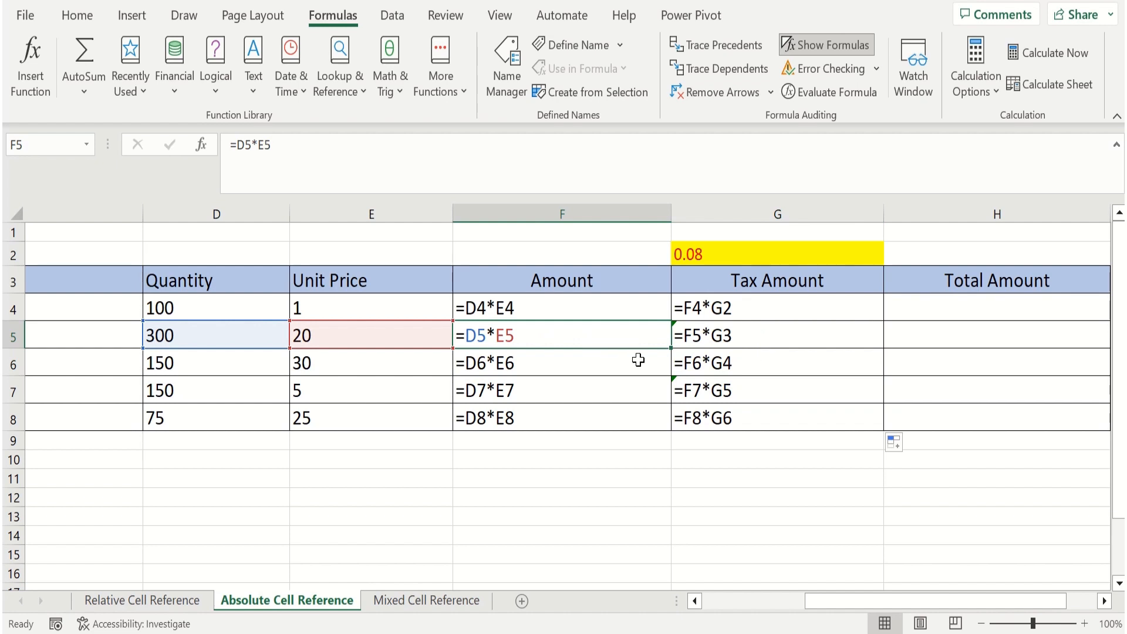
key("Down")
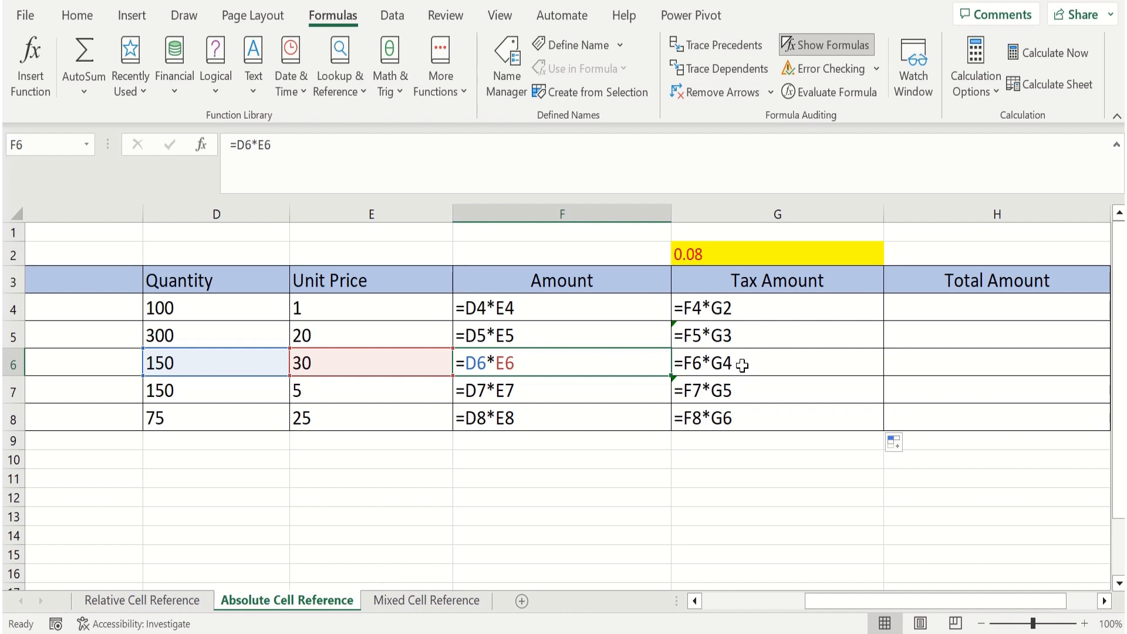
left_click(742, 365)
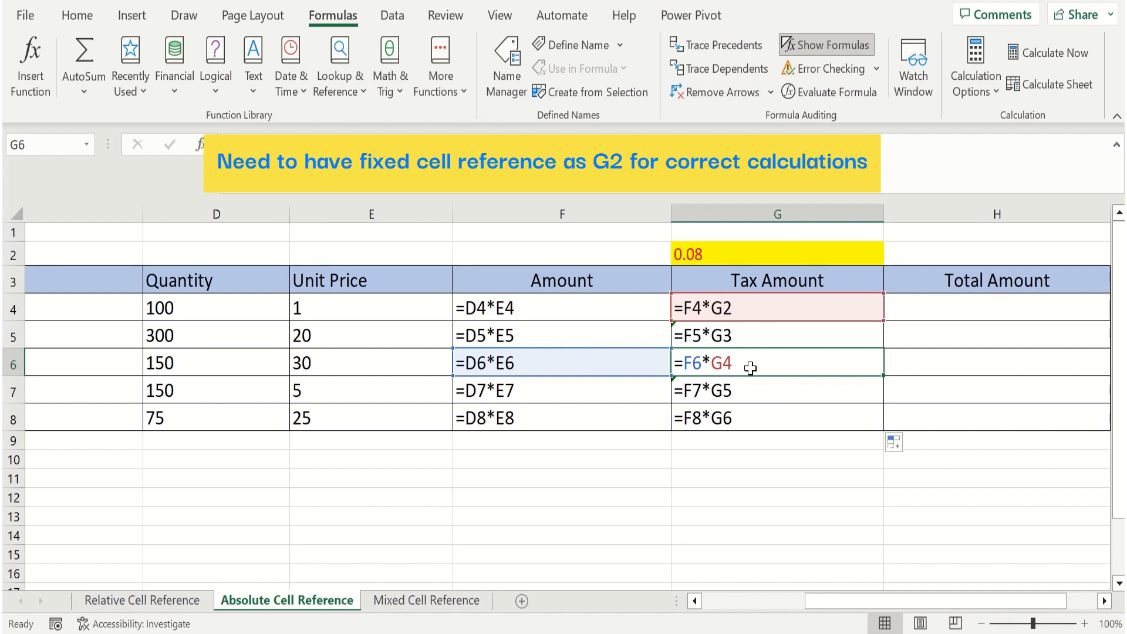
left_click(832, 48)
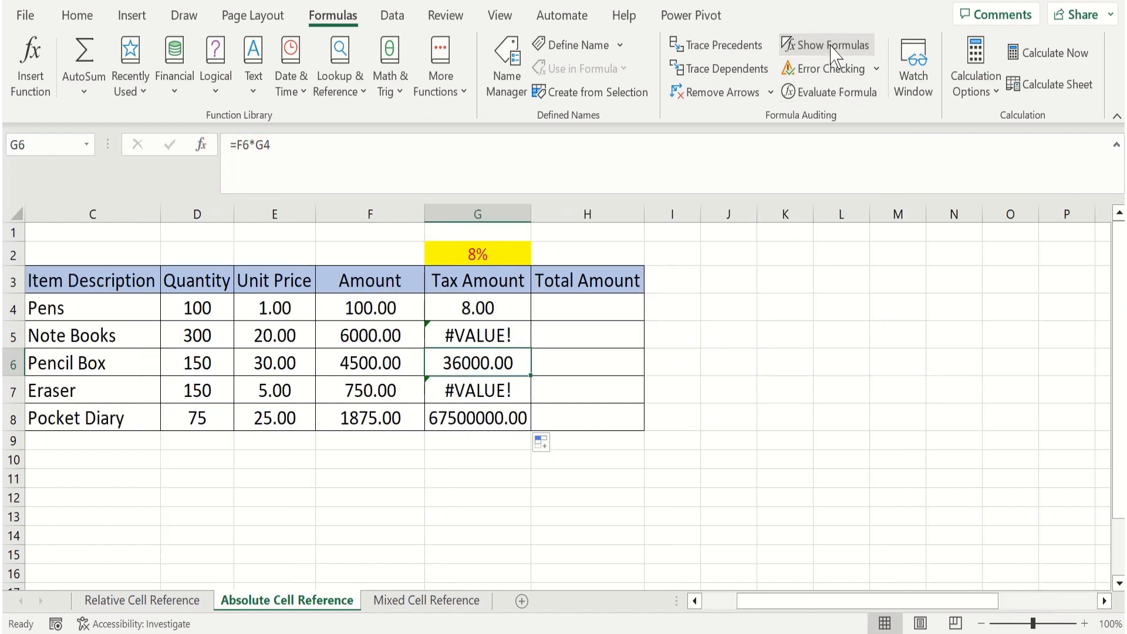
Step: Empty the Tax Amount cells G4:G8
left_click_drag(487, 310, 486, 407)
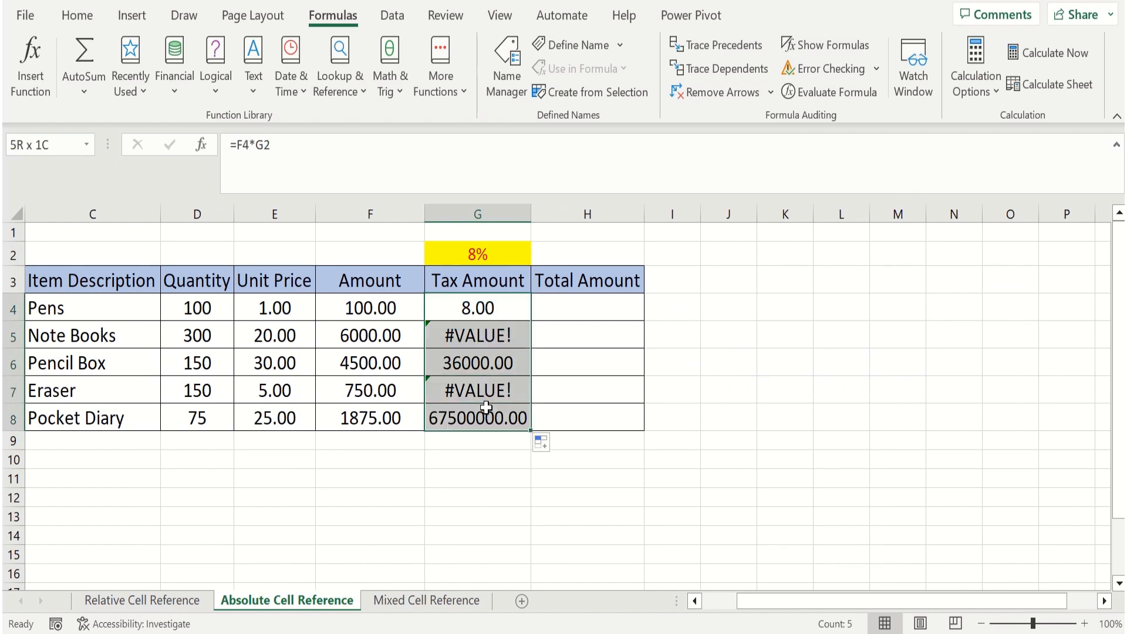
key("Delete")
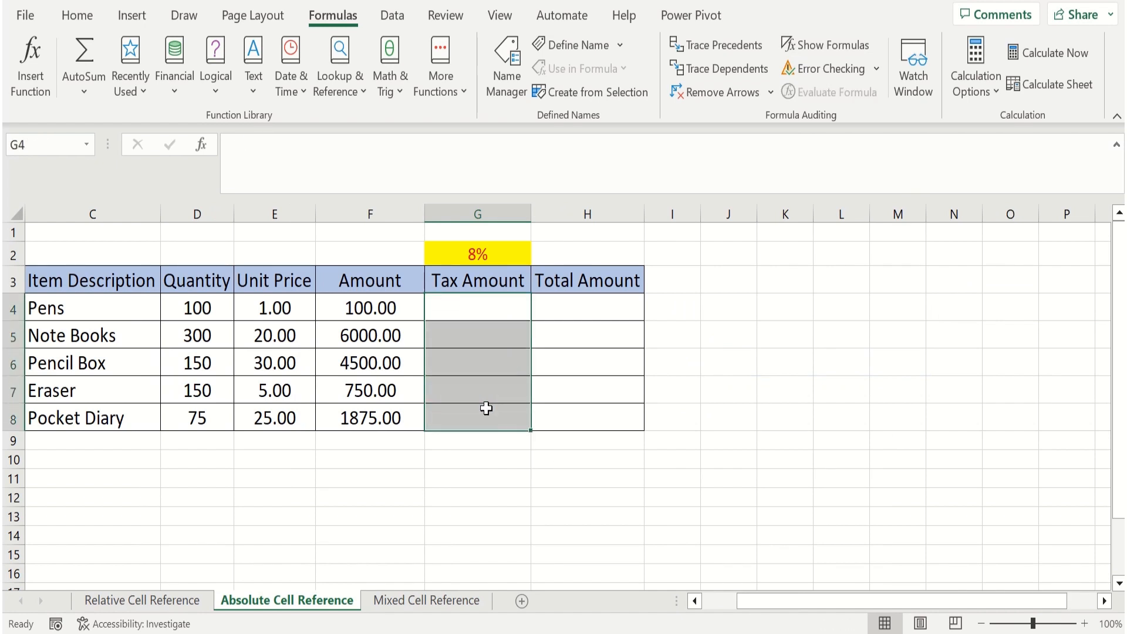
Step: Calculate the Tax Amount in G4 with the absolute tax rate reference =F4*$G$2 and auto-fill it down to G8
left_click(496, 310)
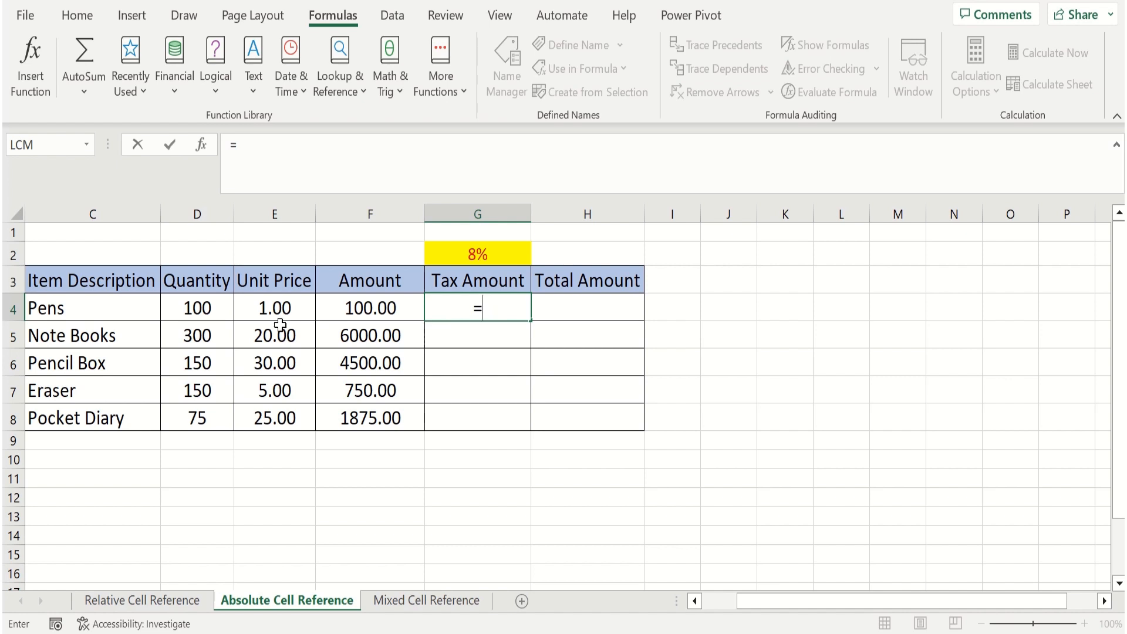
left_click(361, 307)
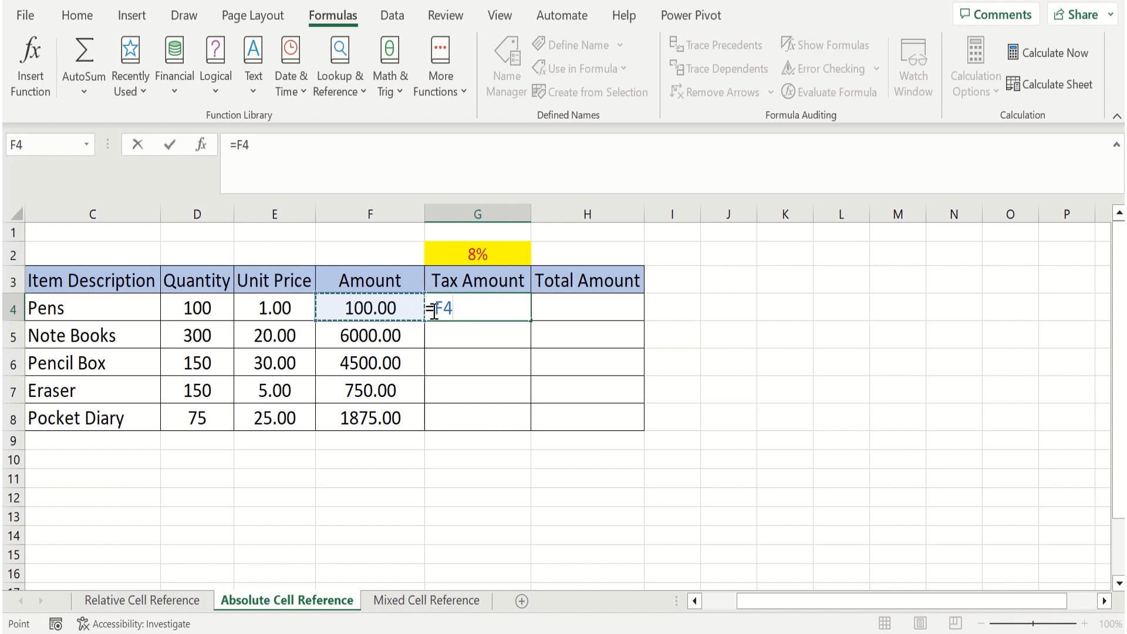
type("*")
left_click(471, 252)
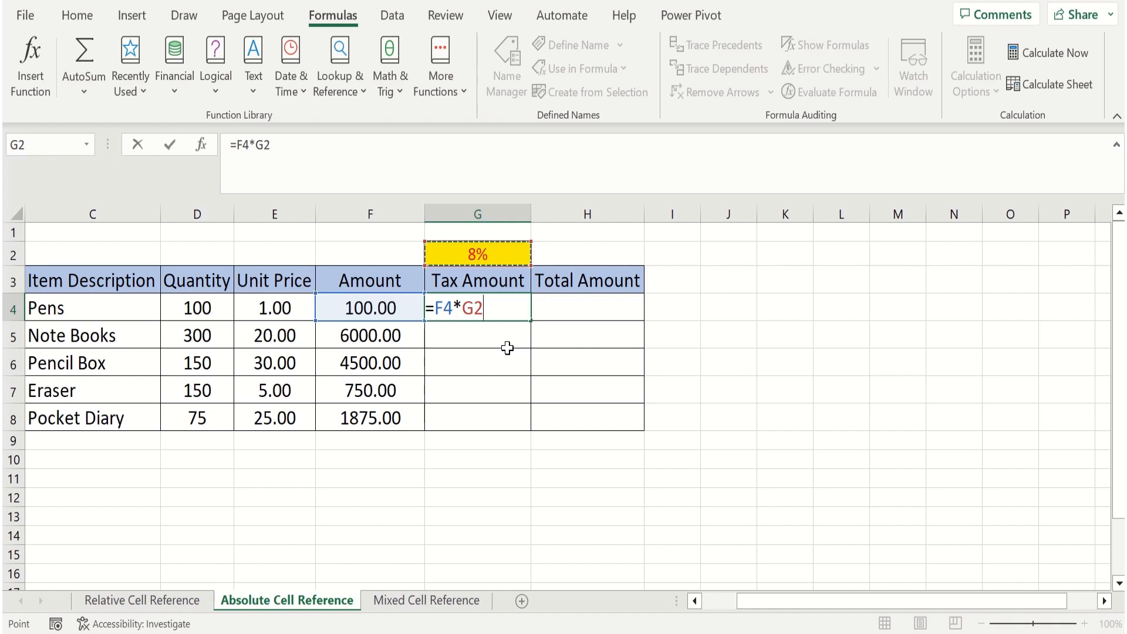
left_click(464, 306)
type("$")
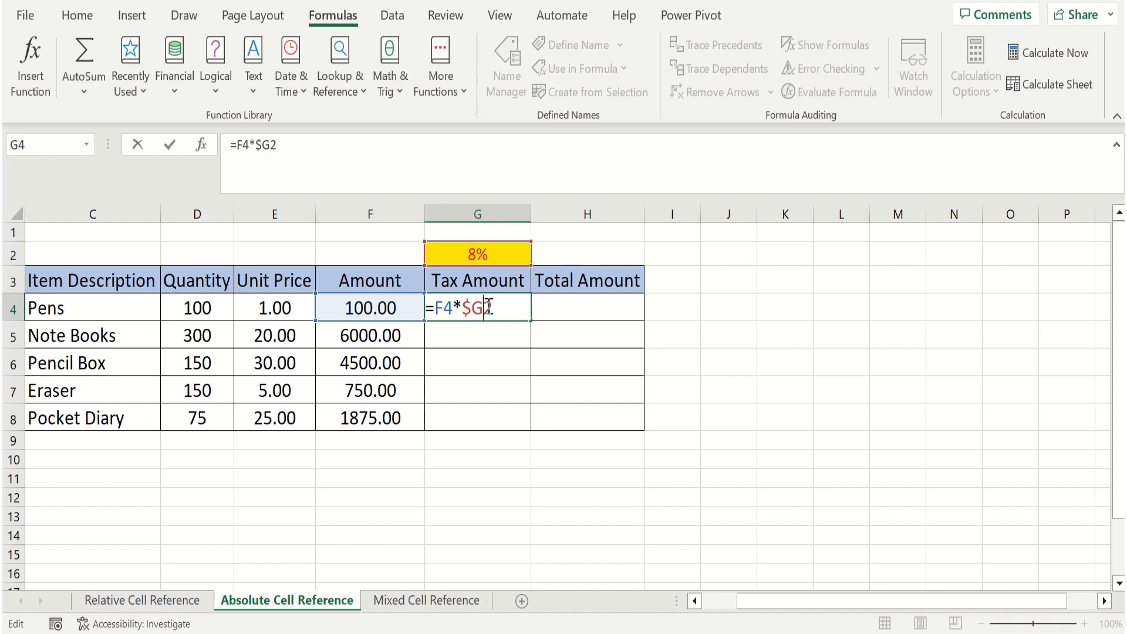
type("$")
key("Return")
left_click(508, 308)
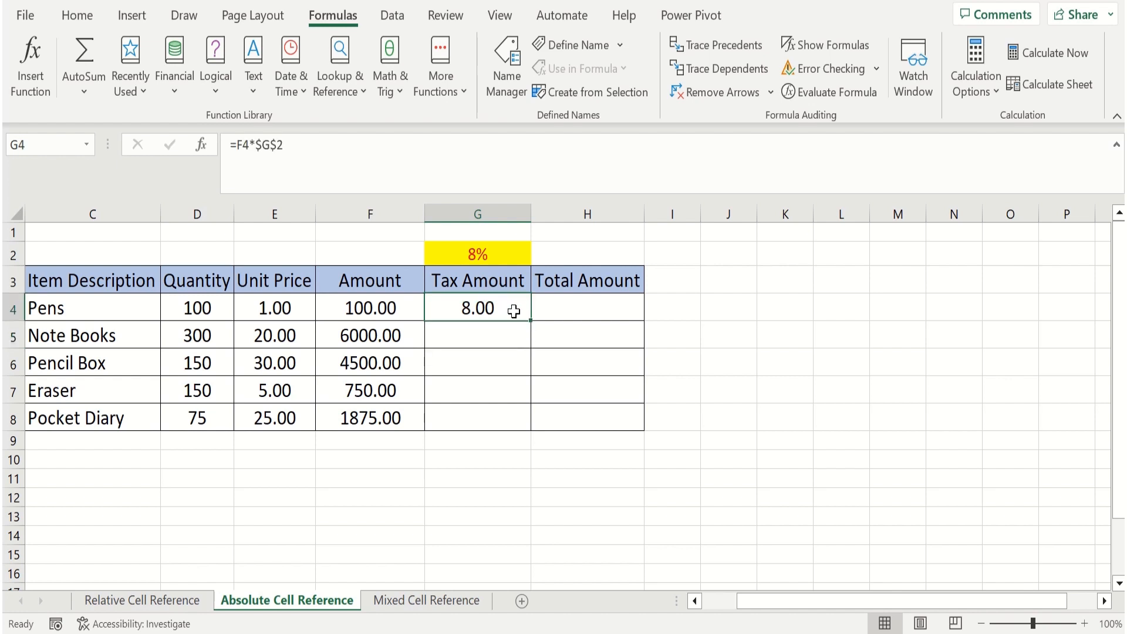
double_click(530, 322)
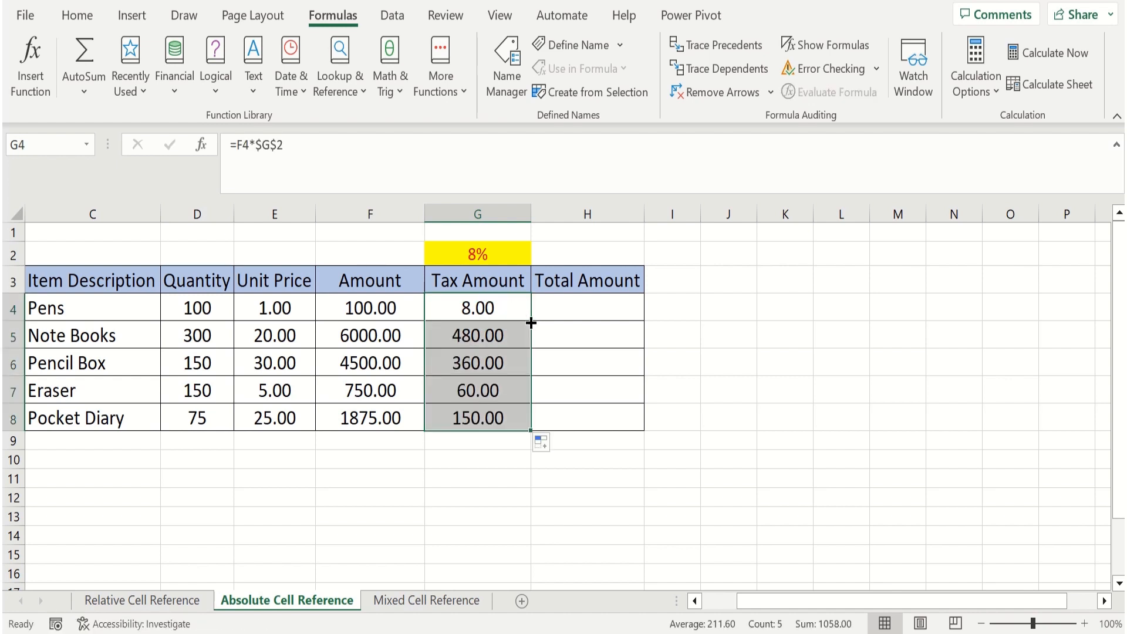
Step: Show the formulas to check the tax rate reference in every Tax Amount row, and switch back to values
left_click(844, 52)
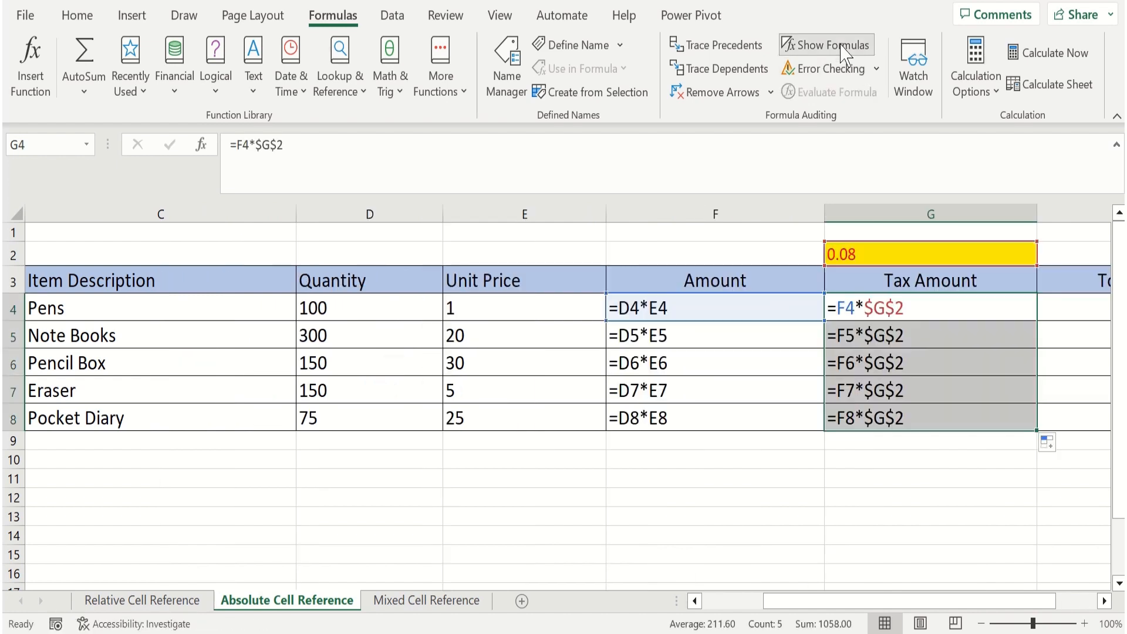
left_click_drag(848, 600, 919, 605)
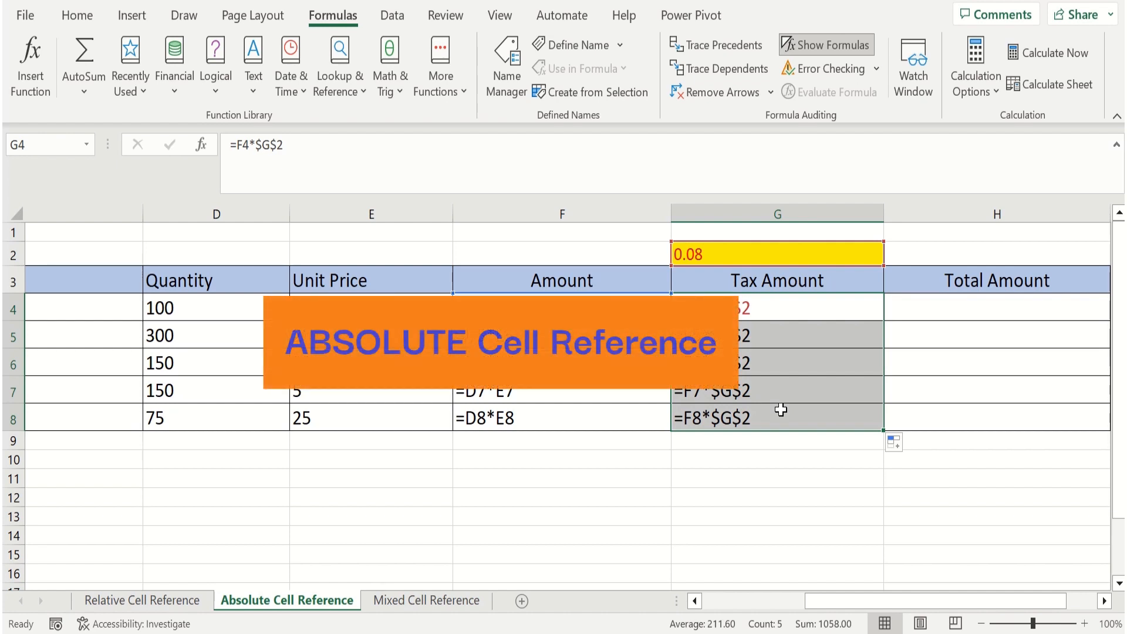
left_click(832, 46)
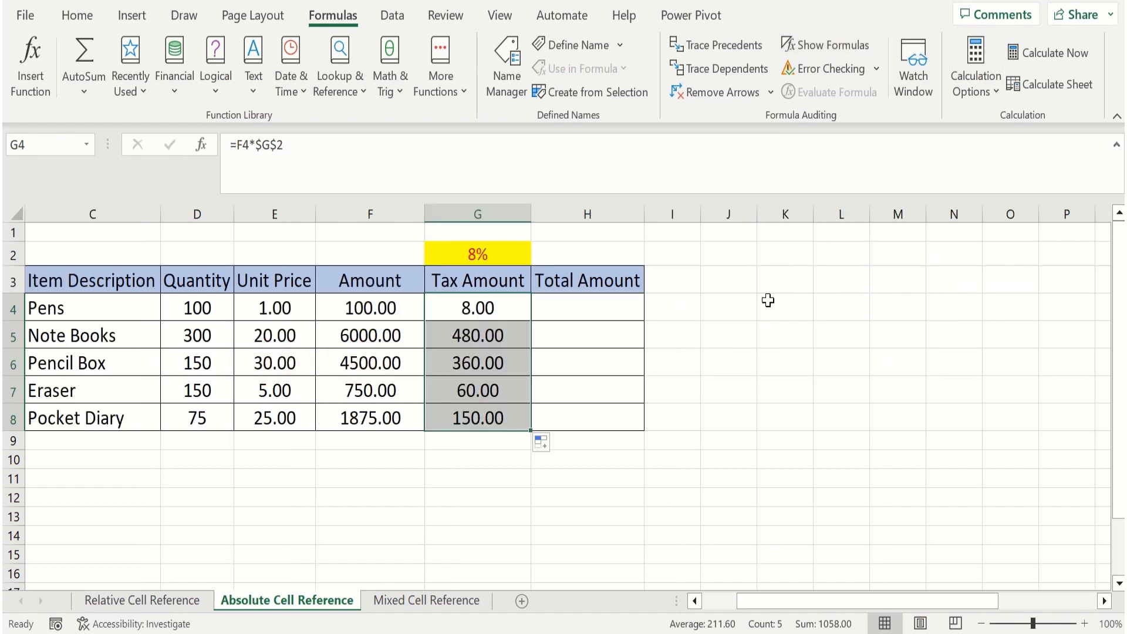
Step: Calculate the Total Amount in H4 as =F4+G4 and auto-fill it down to H8
left_click(606, 309)
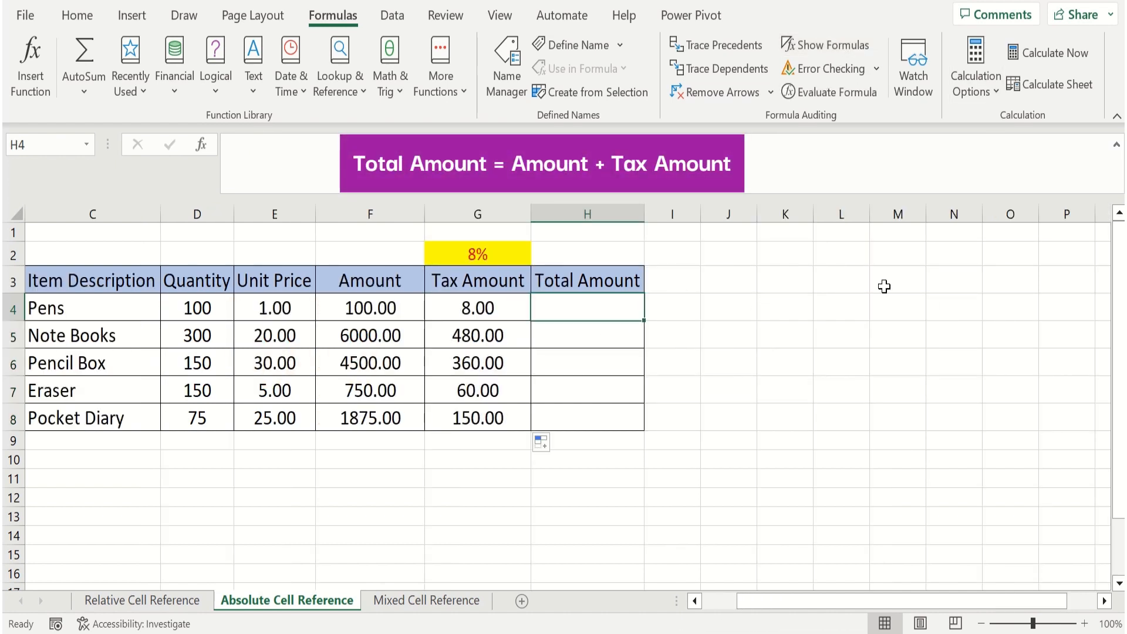
type("=")
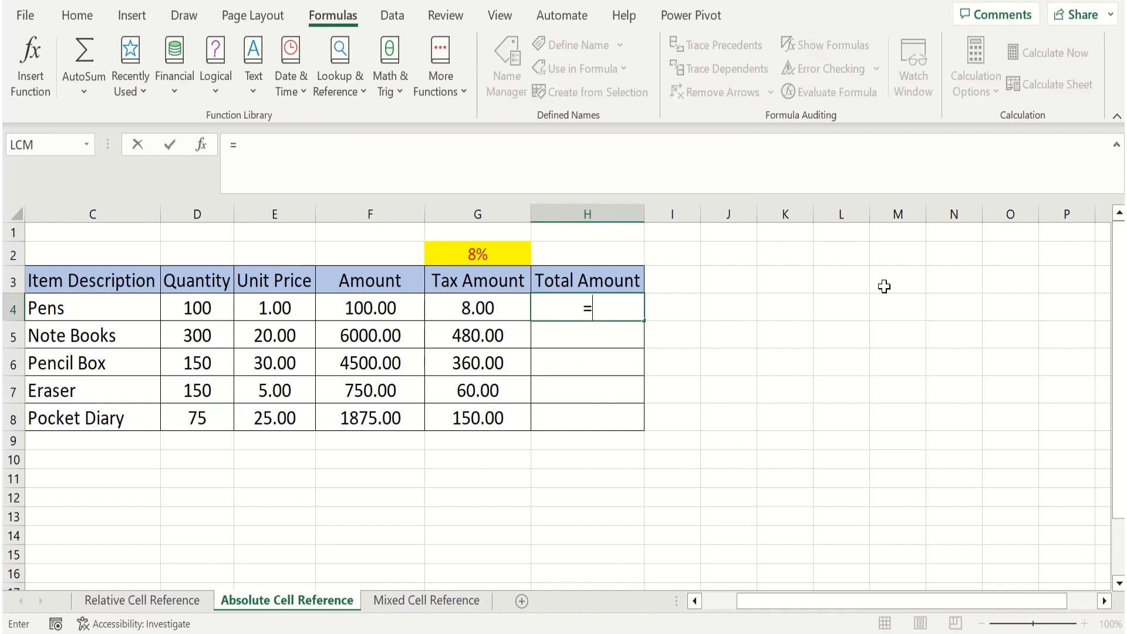
key("Left")
key("Left")
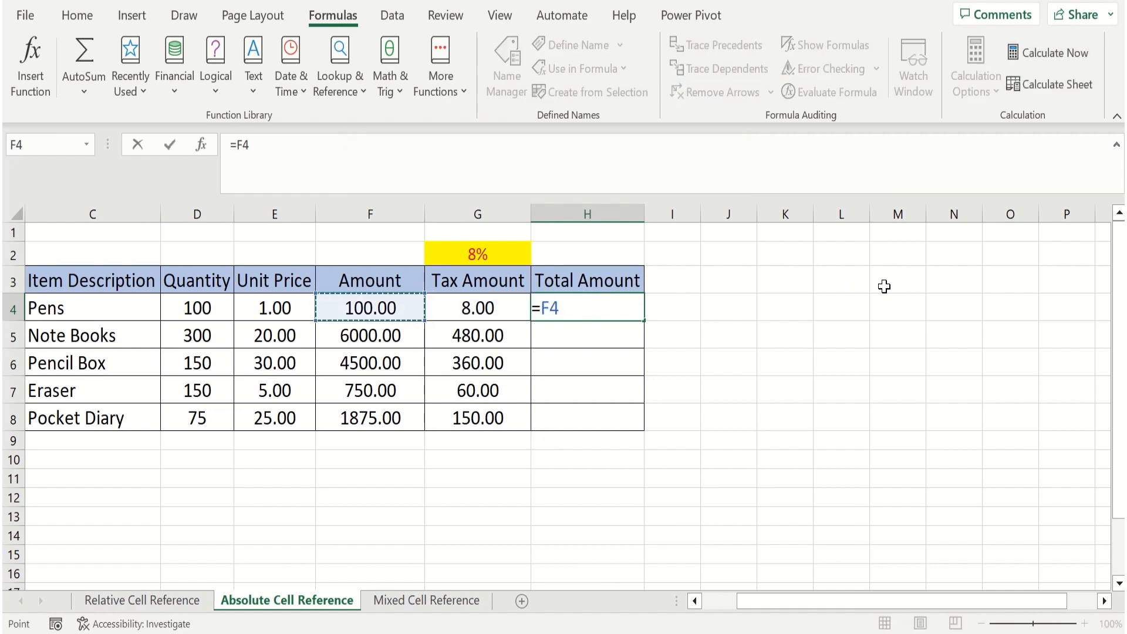
type("+")
key("Left")
key("Return")
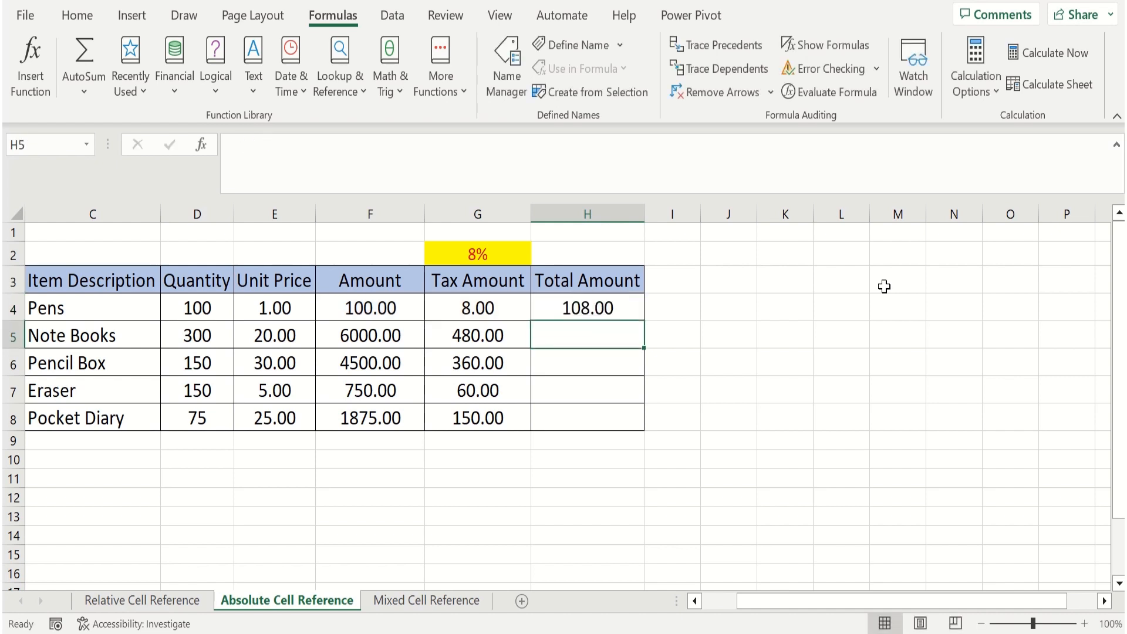
left_click(635, 304)
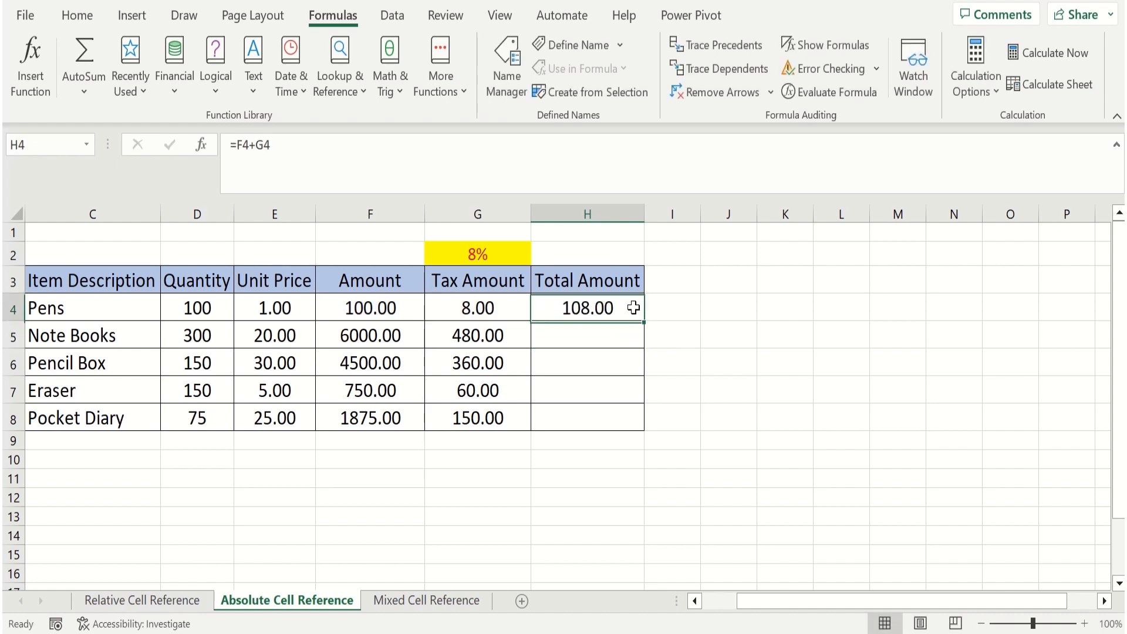
double_click(643, 320)
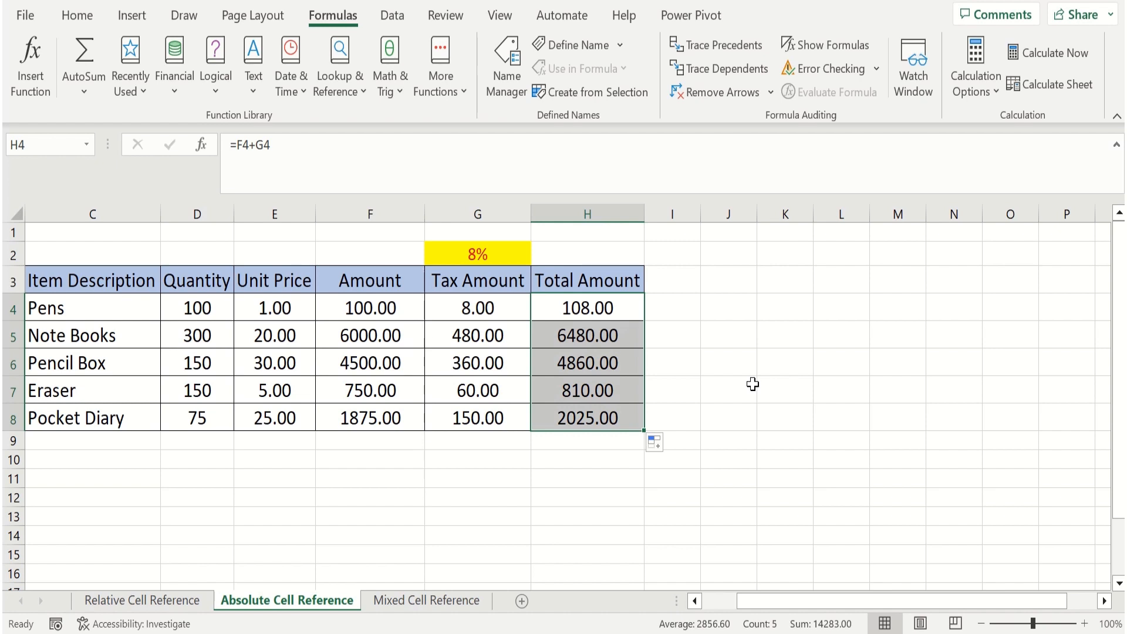
Step: Show the formulas to check the references in every Total Amount row, and switch back to values
left_click(826, 45)
left_click_drag(931, 601, 1050, 585)
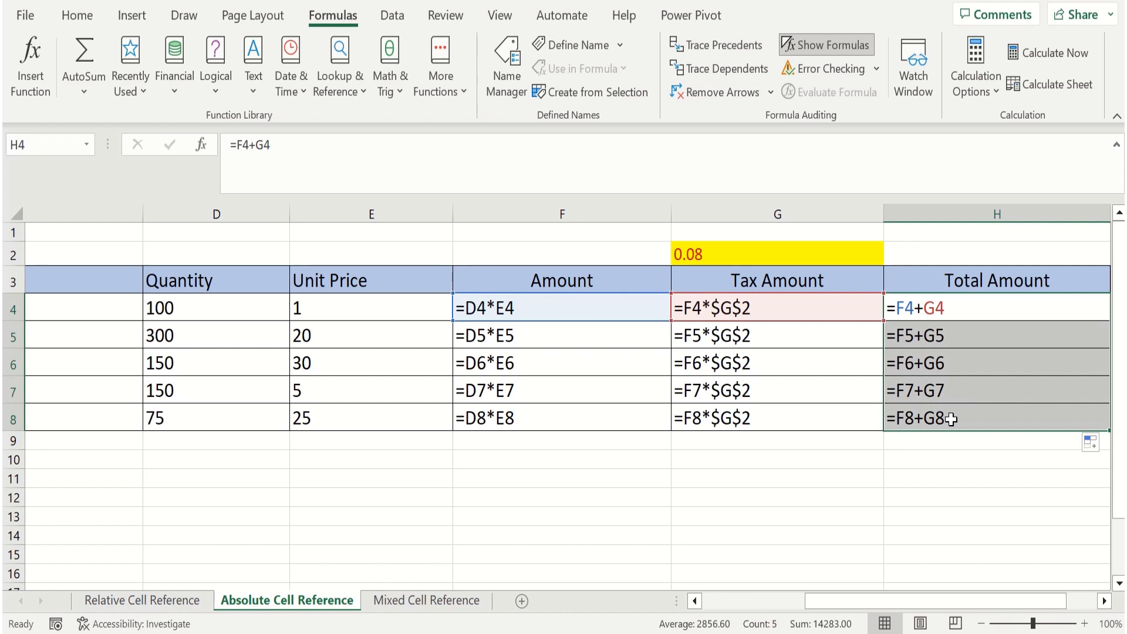
left_click(831, 47)
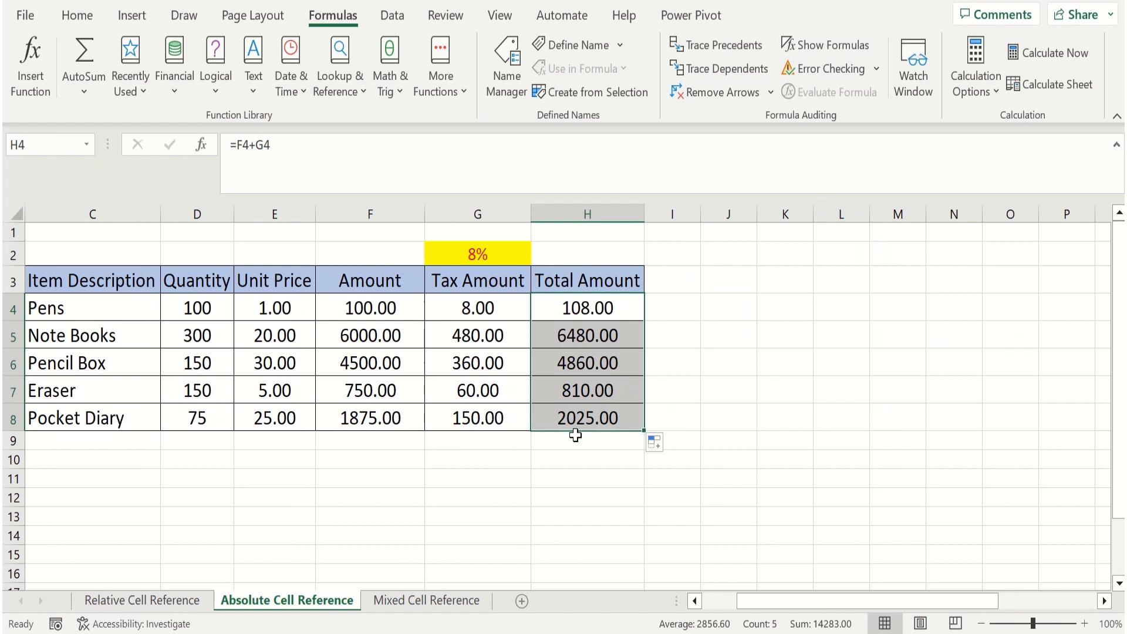
left_click(558, 443)
Step: Go to the Mixed Cell Reference sheet and examine its months, total boxes, city names and city percentages
key("ctrl+Page_Down")
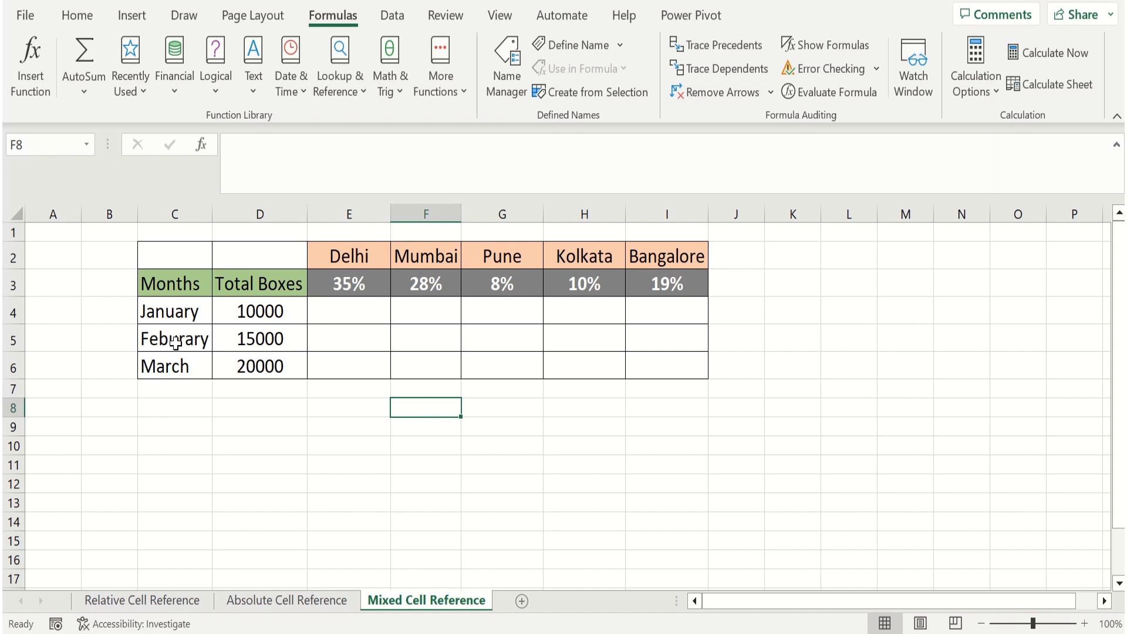
left_click_drag(178, 316, 188, 356)
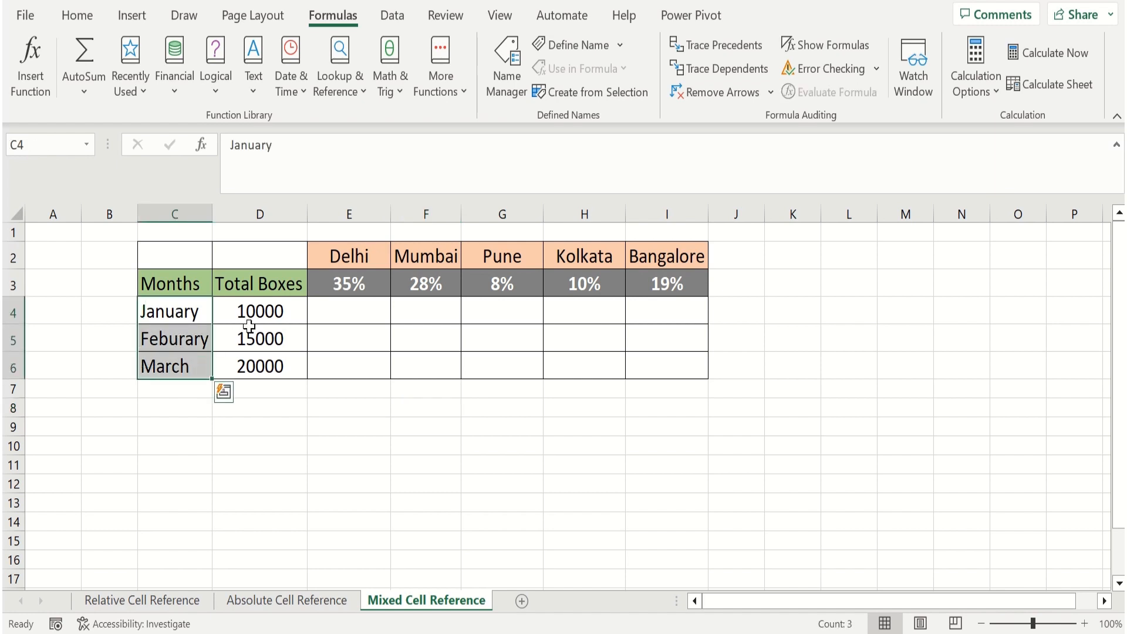
left_click_drag(251, 313, 247, 355)
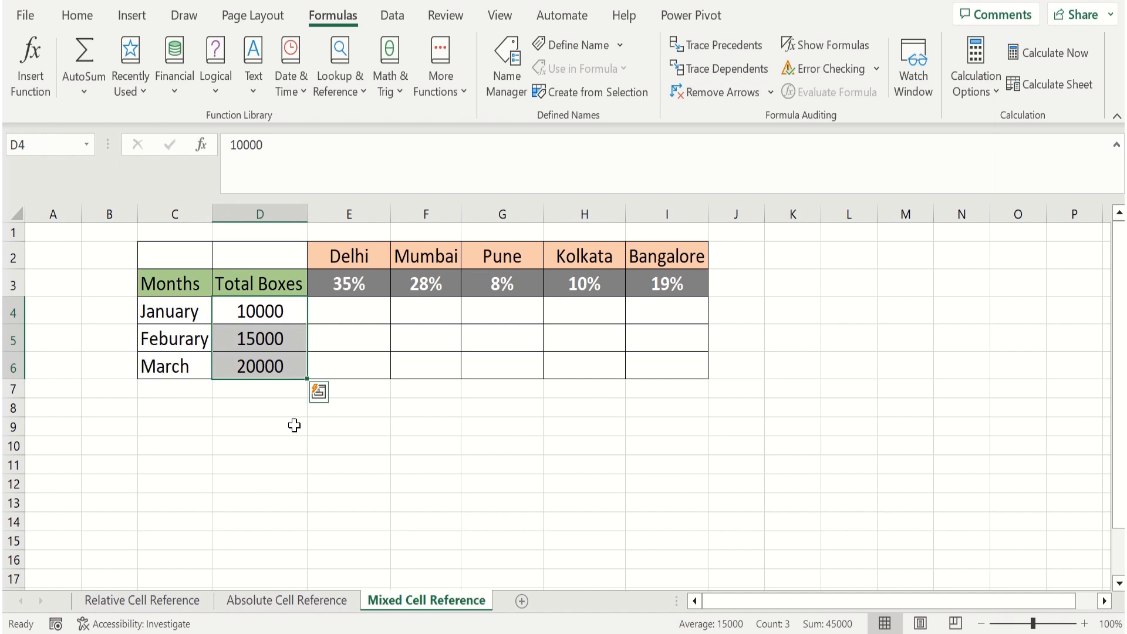
left_click_drag(346, 253, 657, 254)
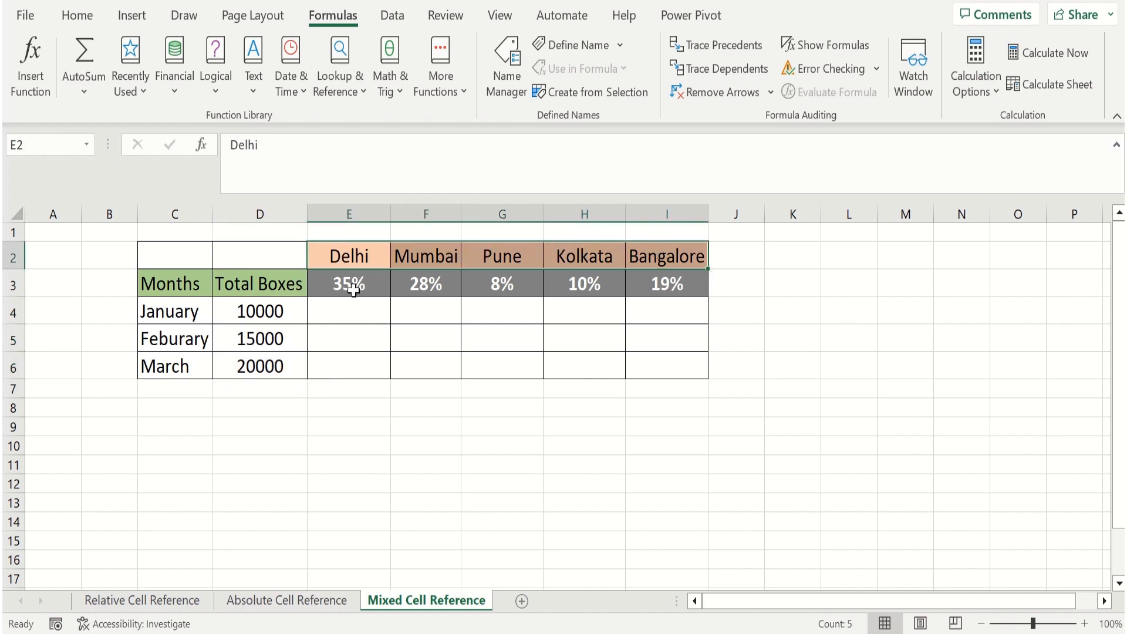
left_click_drag(352, 289, 671, 282)
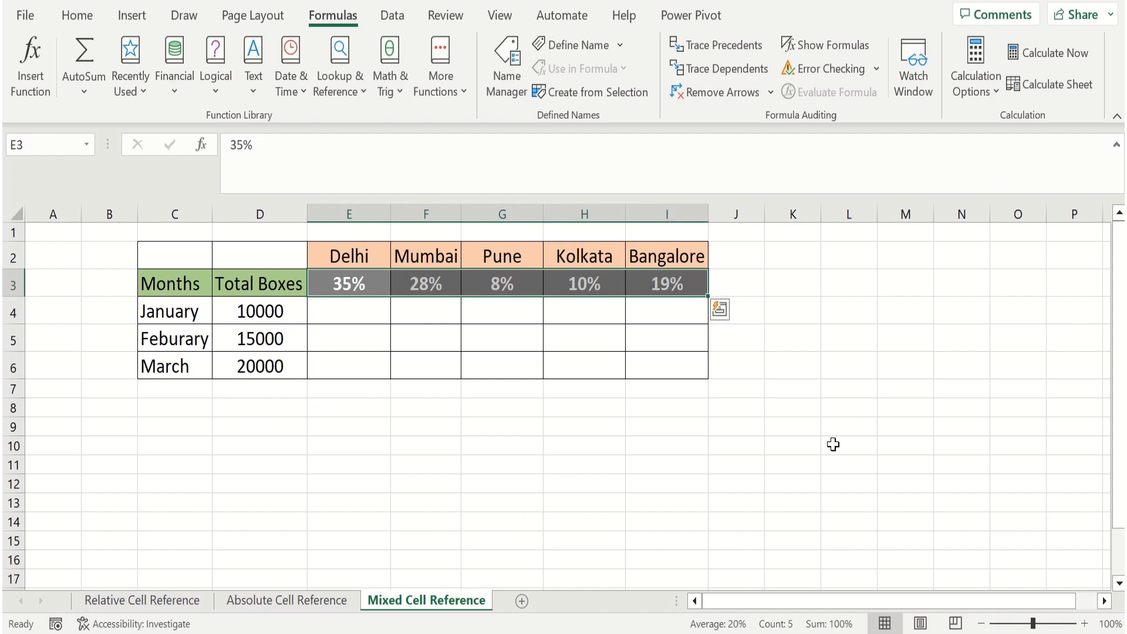
Step: Calculate Delhi's January boxes in E4 with the relative formula =D4*E3
left_click(368, 313)
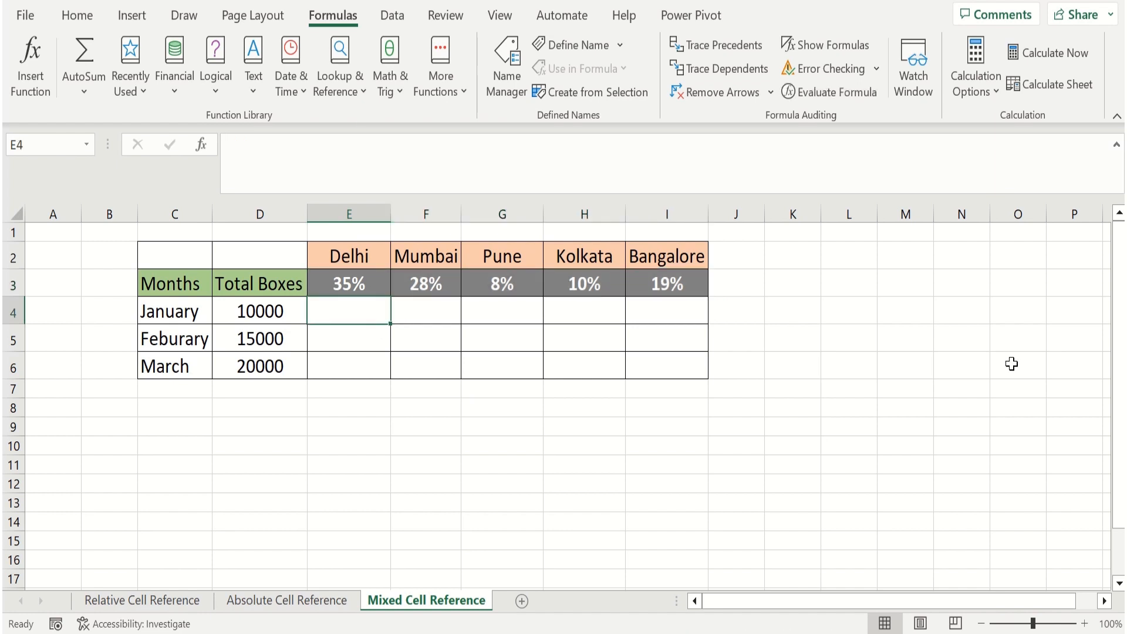
type("=")
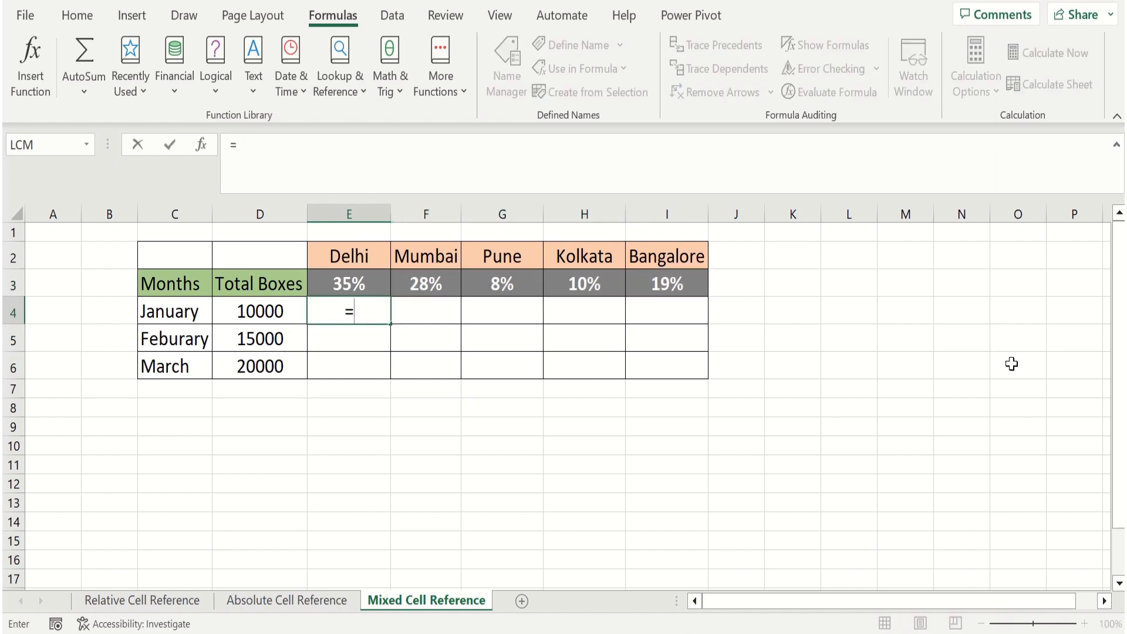
key("Left")
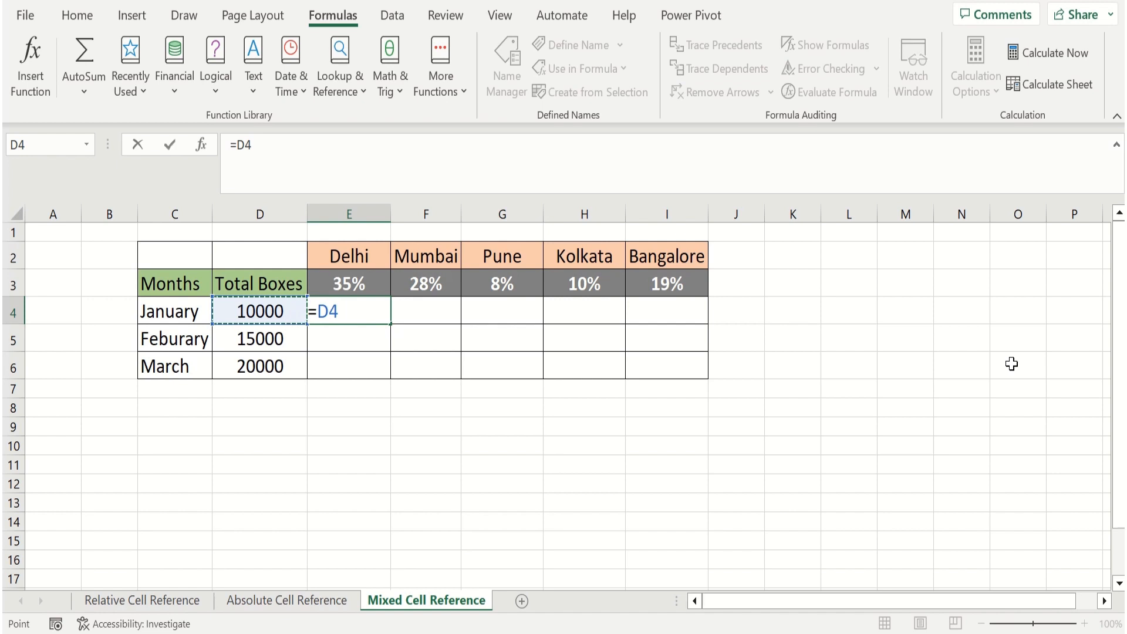
type("*")
left_click(376, 287)
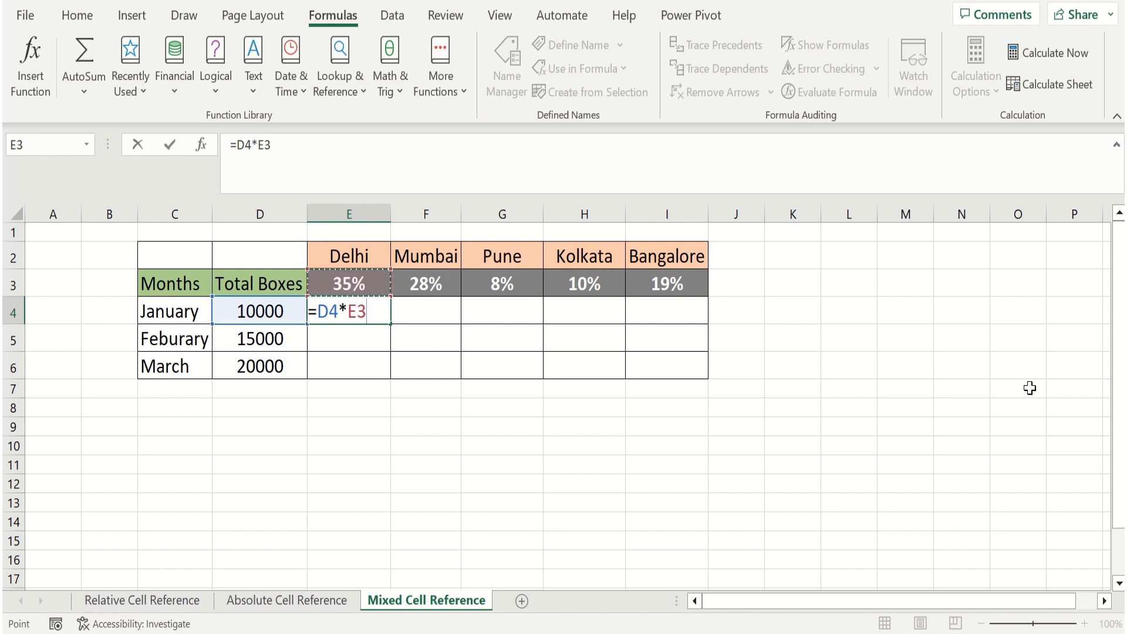
key("Return")
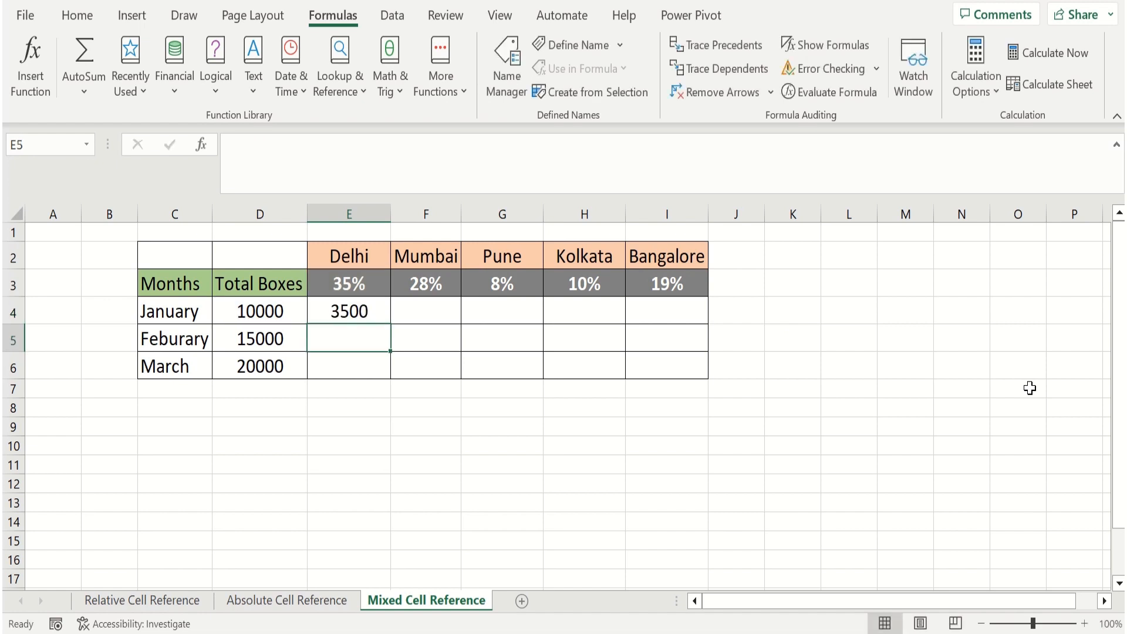
Step: Fill the E4 formula across to I4 and check the shifted references with the formulas shown, returning to values
key("Up")
left_click_drag(390, 322, 672, 327)
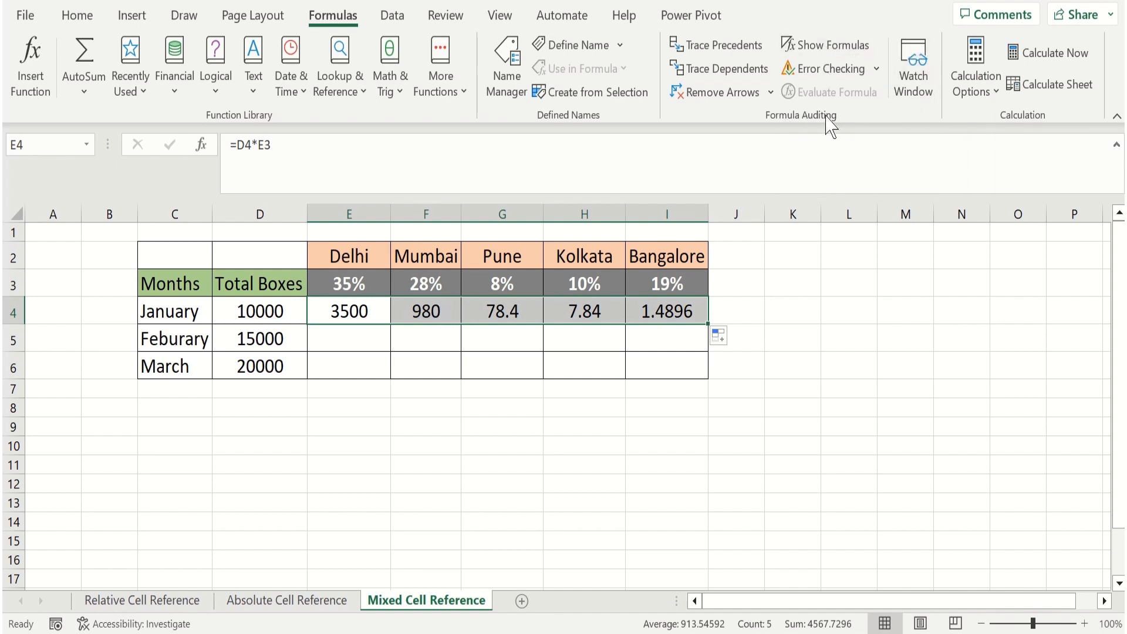
left_click(838, 46)
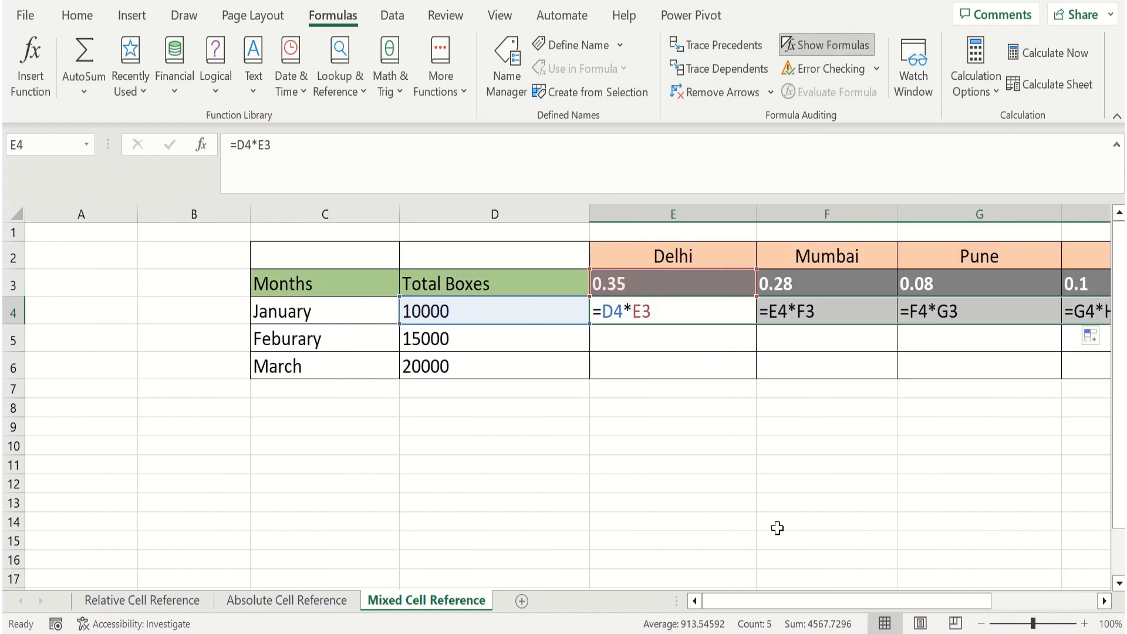
left_click_drag(779, 604, 851, 604)
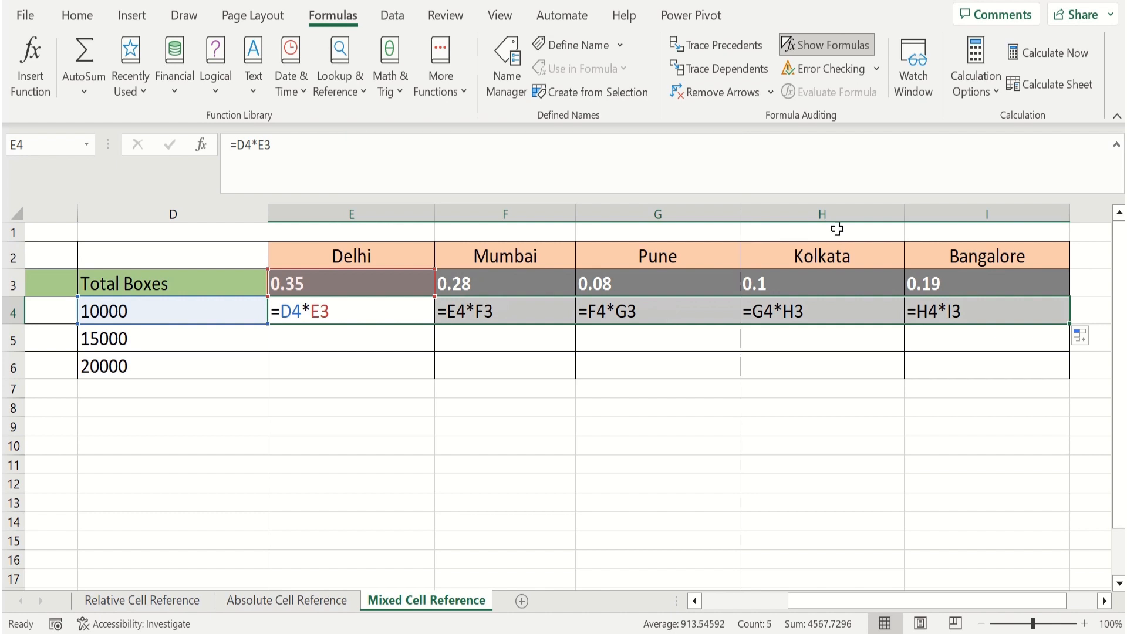
left_click(833, 45)
Step: Empty the January cells F4:I4 for Mumbai through Bangalore
left_click_drag(305, 311, 526, 311)
key("Delete")
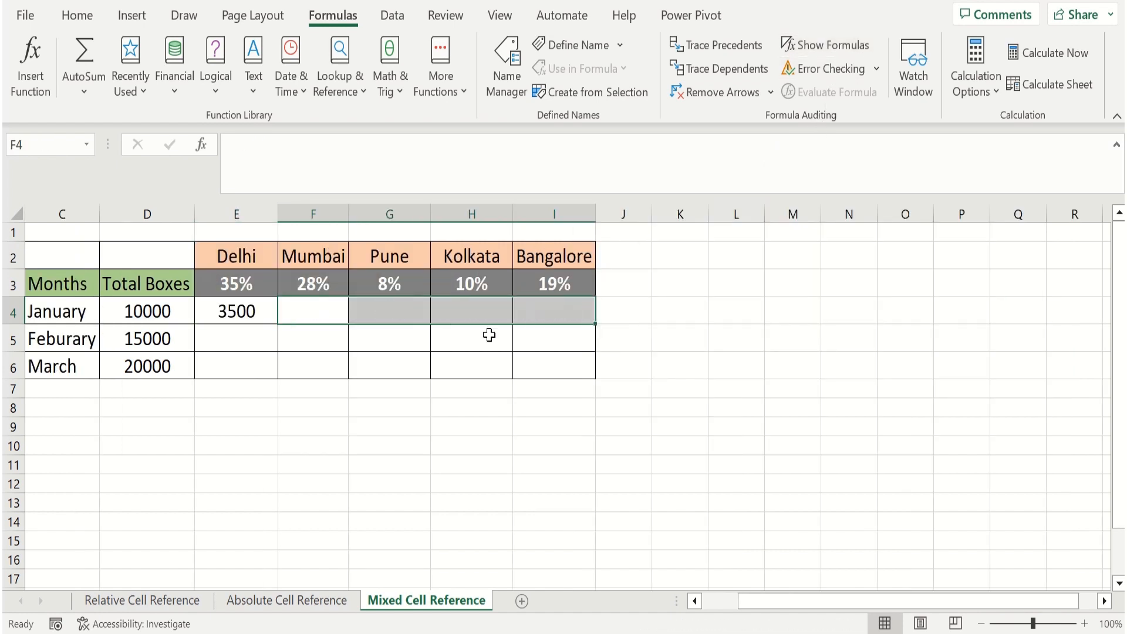
Step: Make the total boxes reference in E4 absolute so the formula reads =$D$4*E3
left_click(233, 308)
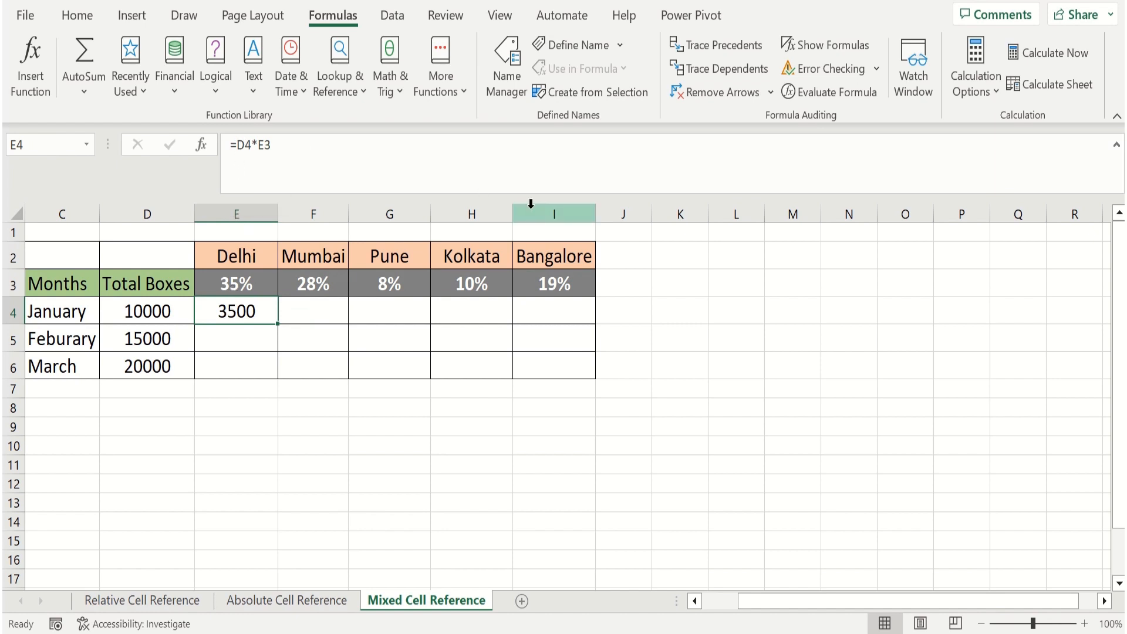
key("F2")
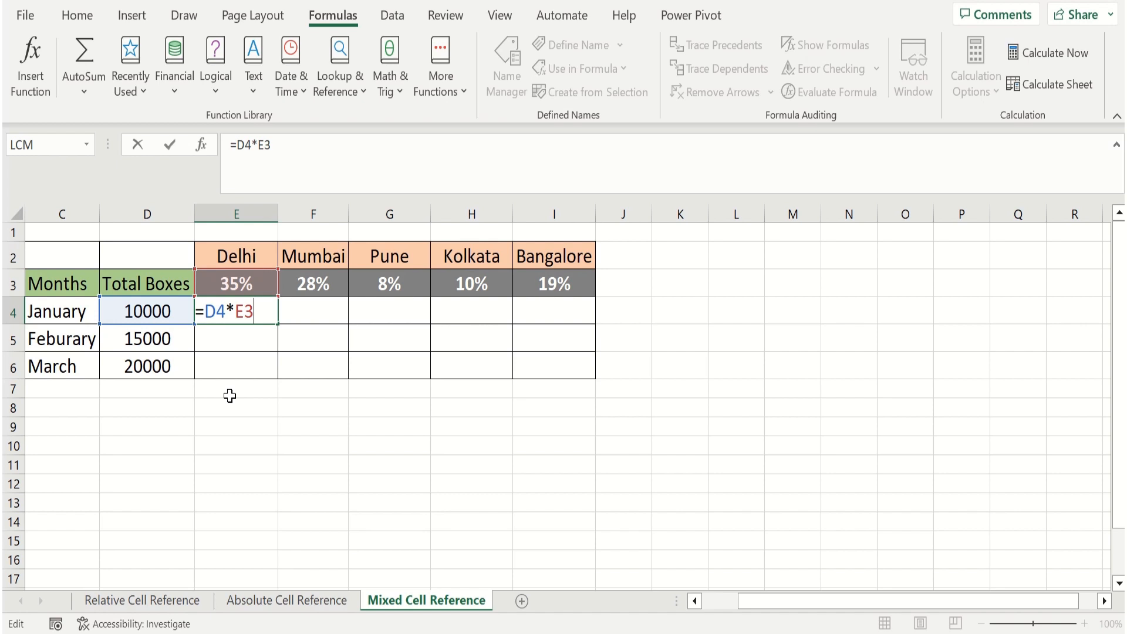
left_click(237, 144)
type("$D")
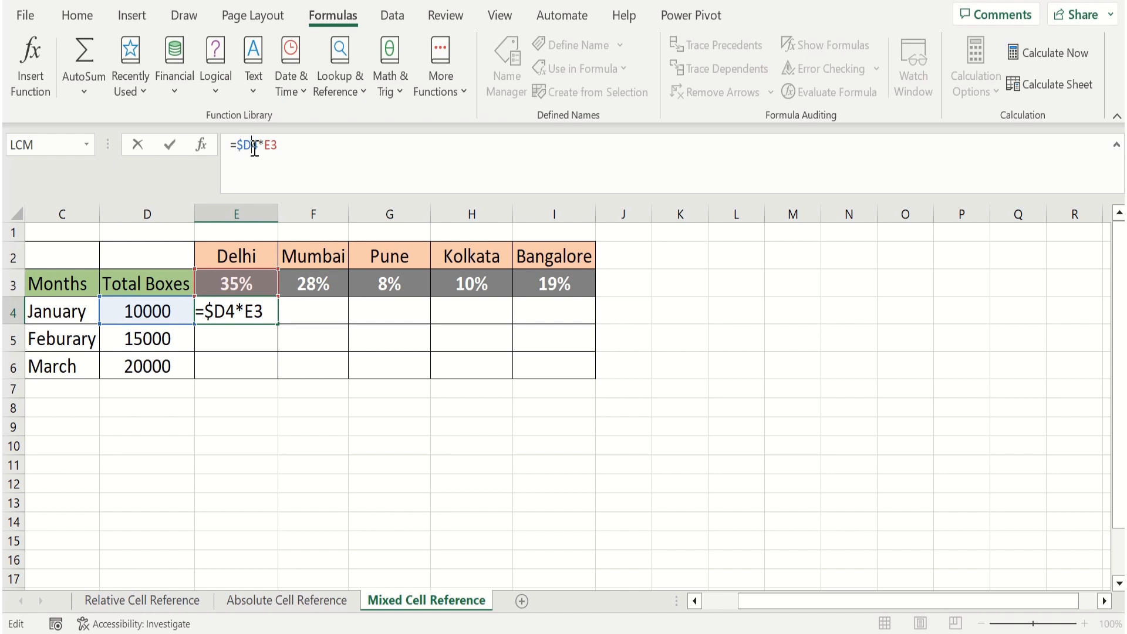
type("$")
key("Return")
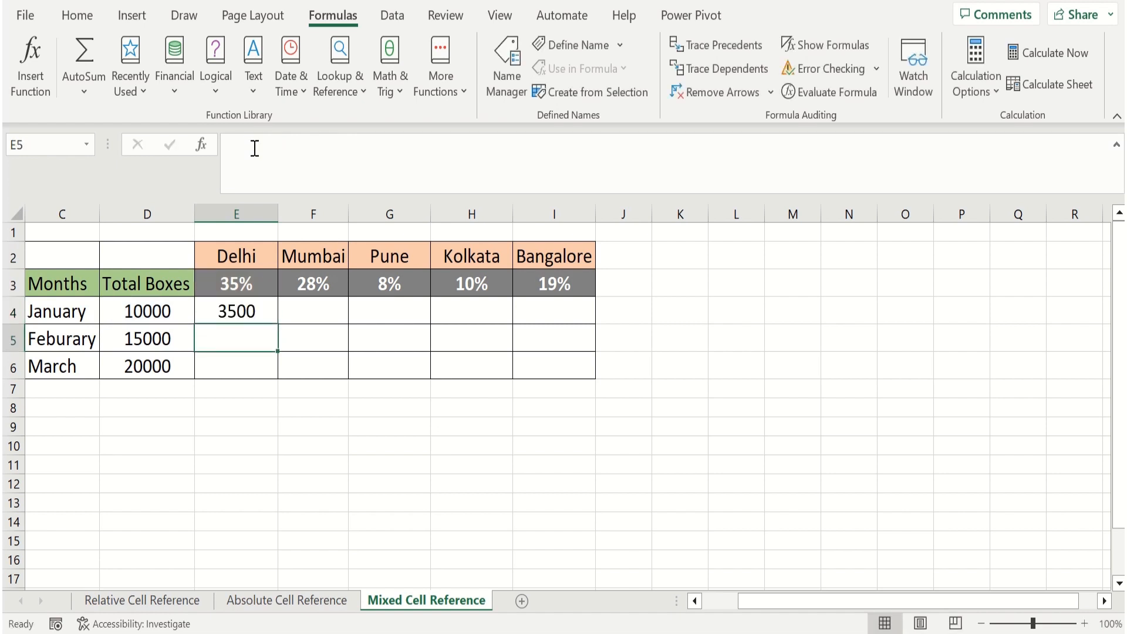
Step: Fill the E4 formula across to I4 and check its references with the formulas shown, returning to values
left_click(264, 310)
left_click_drag(278, 323, 556, 315)
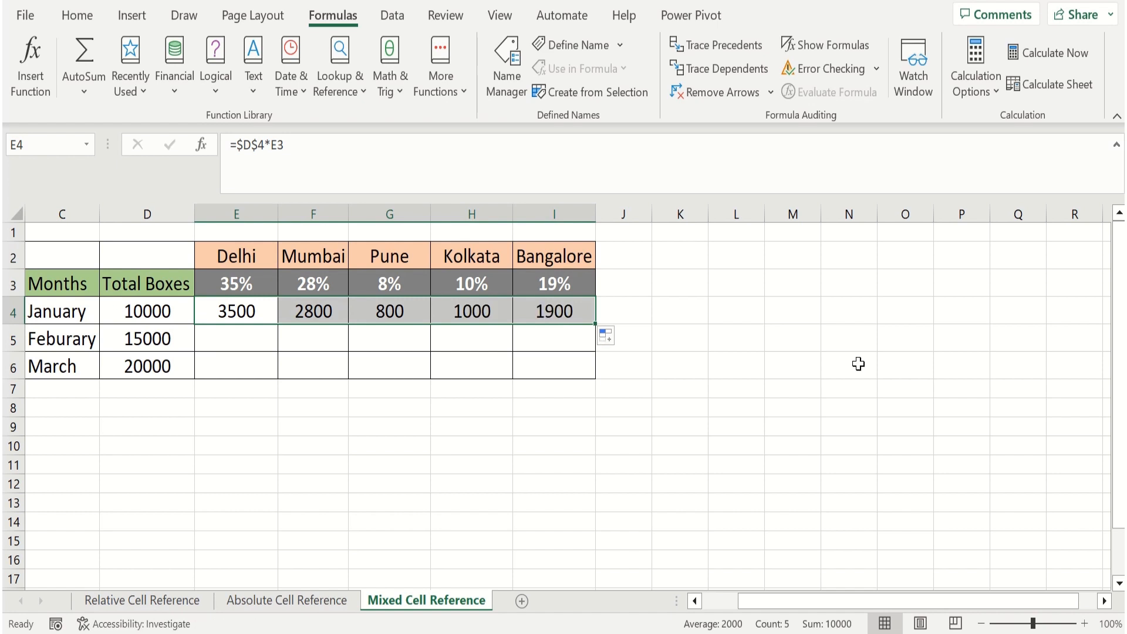
left_click(832, 46)
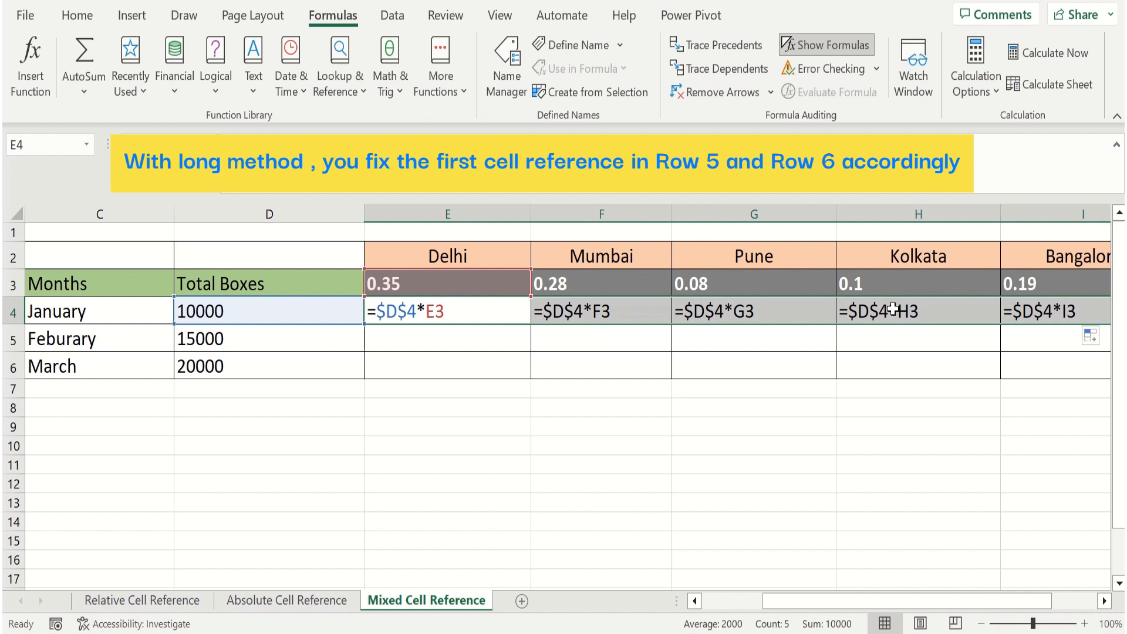
left_click(827, 45)
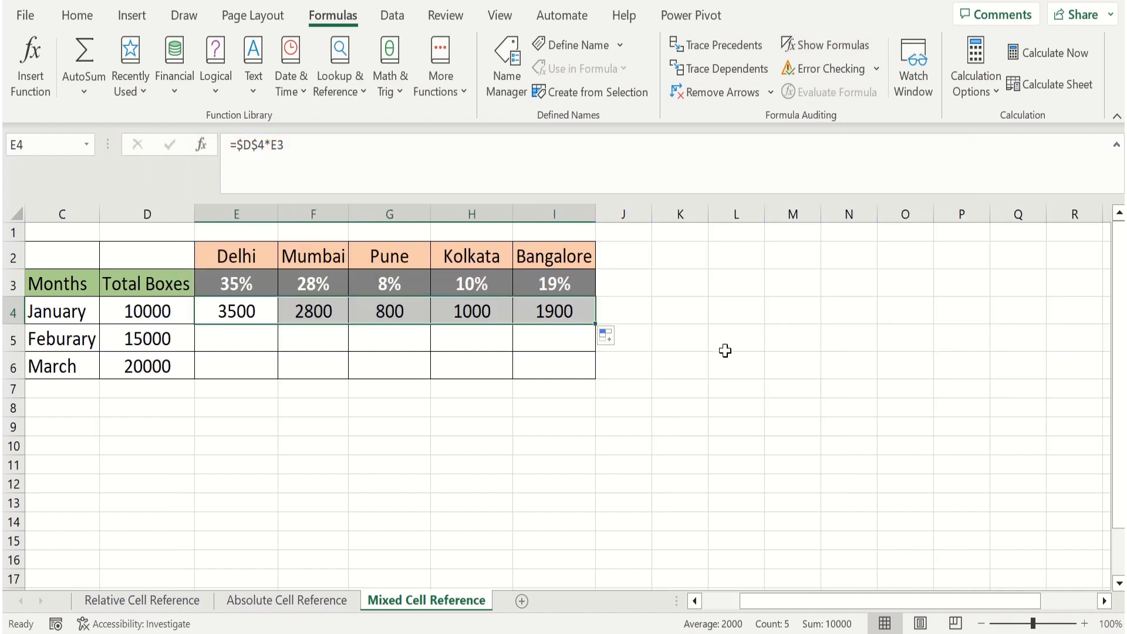
Step: Copy the January formulas E4:I4 into the two rows below, E5:I6
key("ctrl+c")
key("Down")
key("shift+Down")
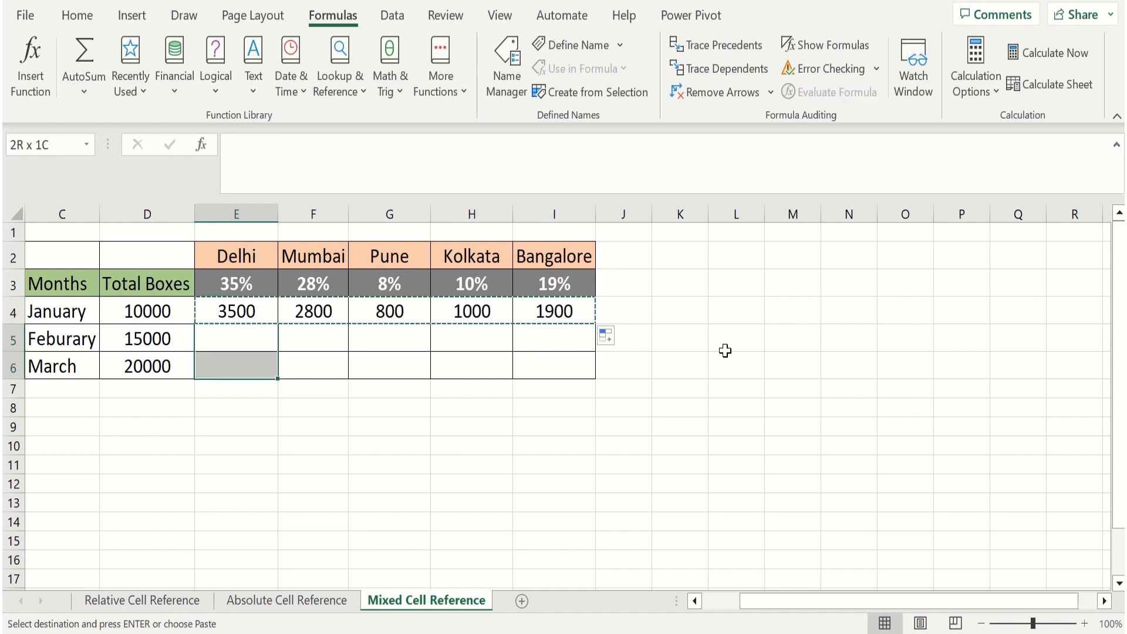
key("Return")
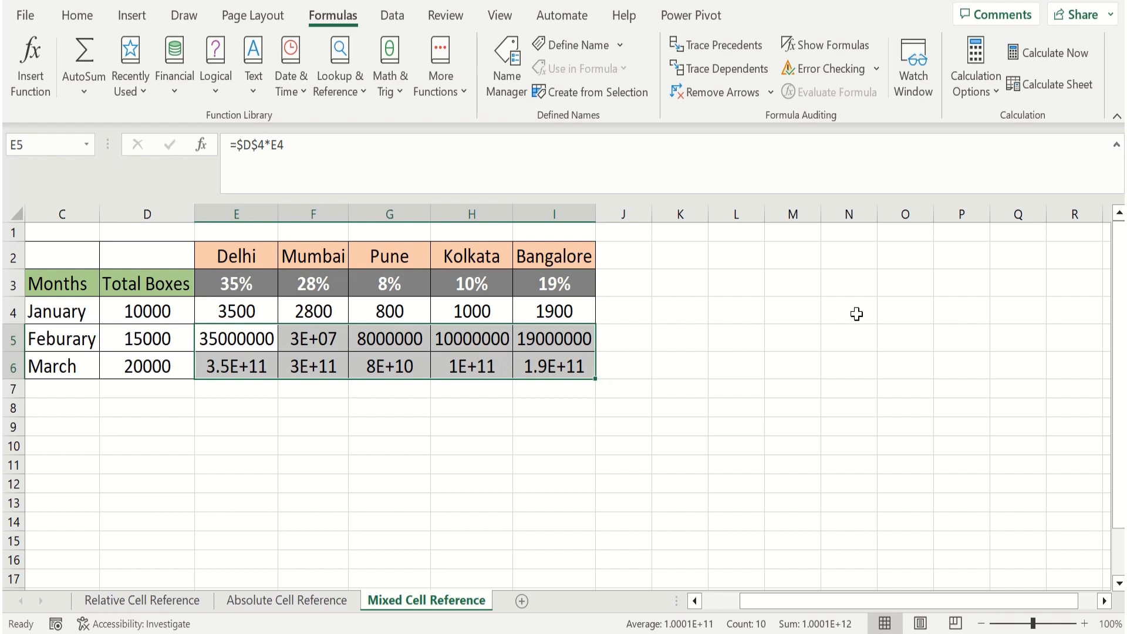
Step: Show the formulas to inspect the total boxes and percentage references in rows 5 and 6, and switch back to values
left_click(838, 45)
left_click_drag(825, 601, 871, 599)
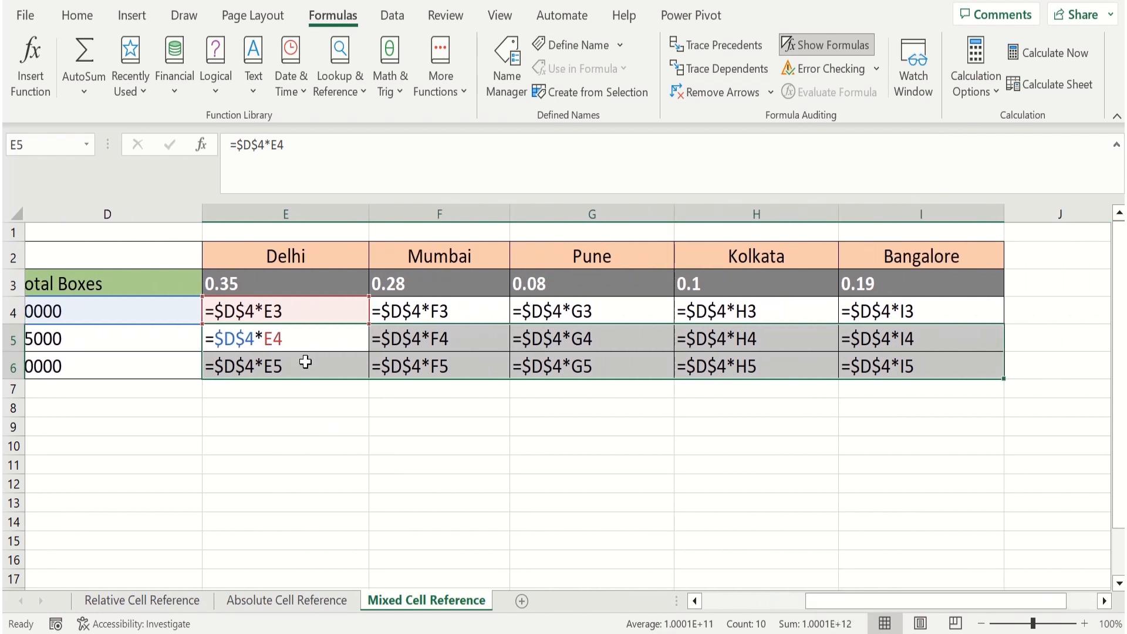
left_click(277, 339)
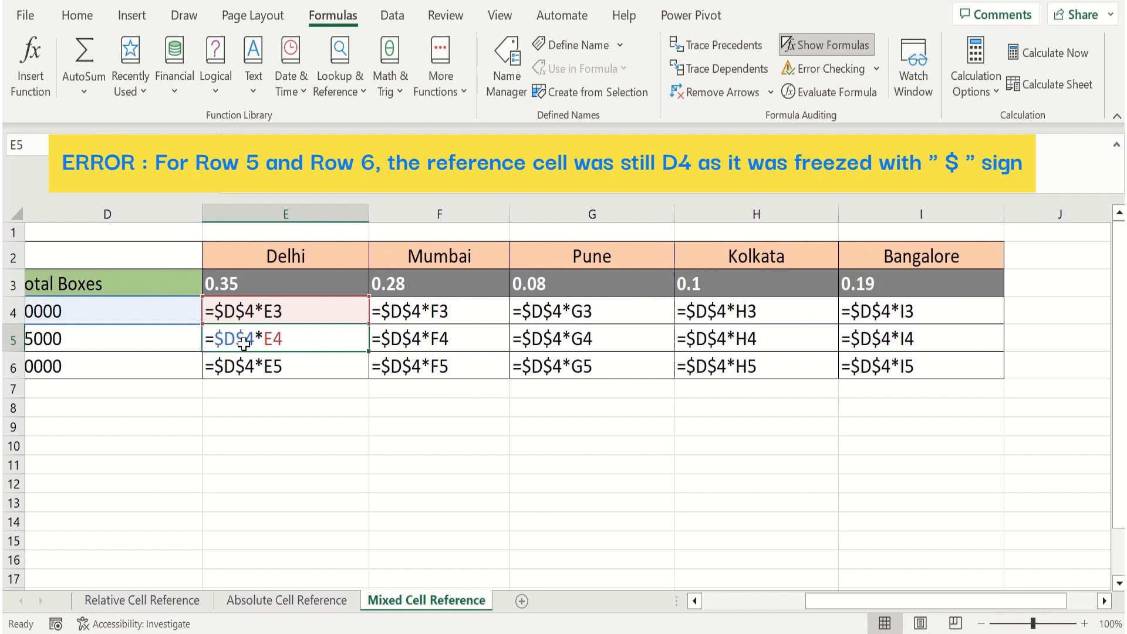
left_click_drag(818, 602, 773, 607)
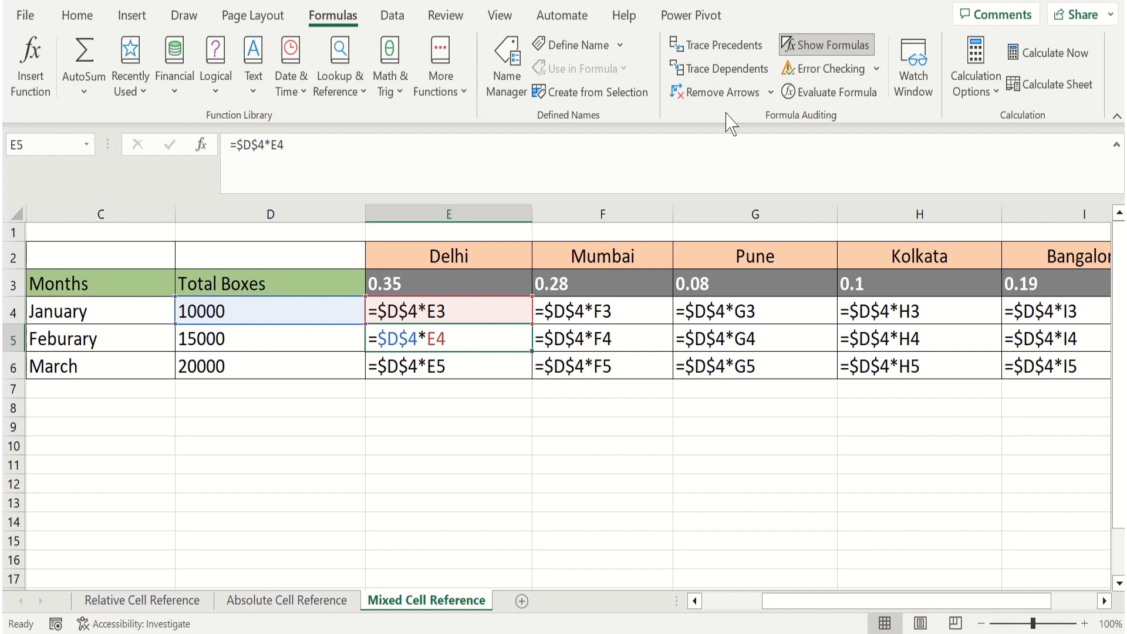
left_click(819, 47)
left_click_drag(787, 611, 762, 611)
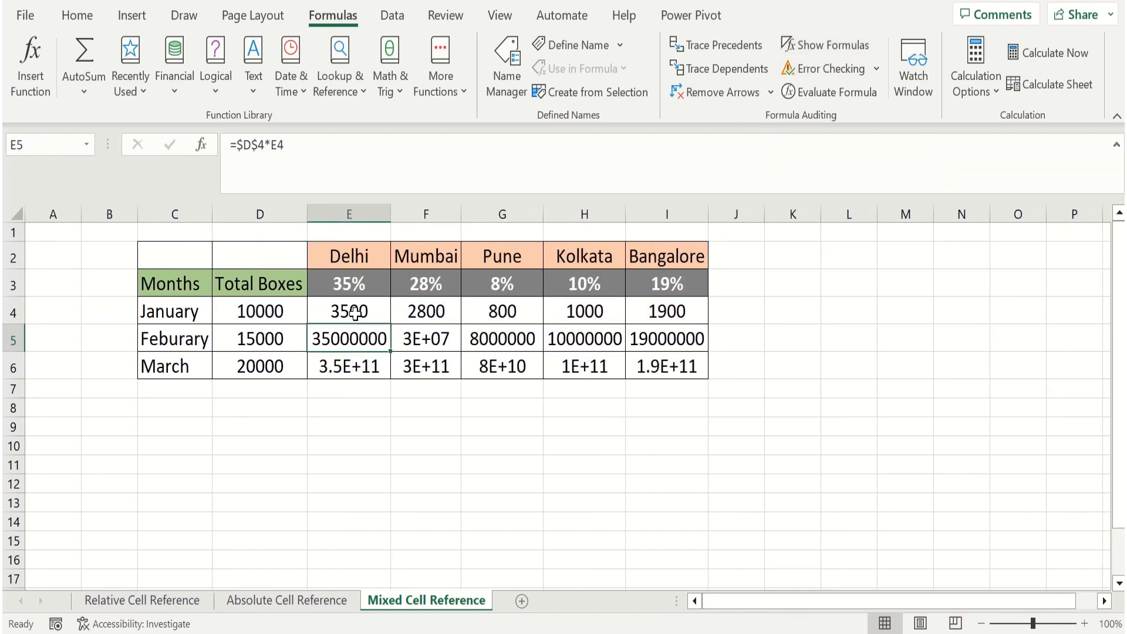
Step: Clear the formulas from E4:I6 and enter the mixed reference formula =$D4*E$3 in E4
left_click_drag(352, 311, 653, 358)
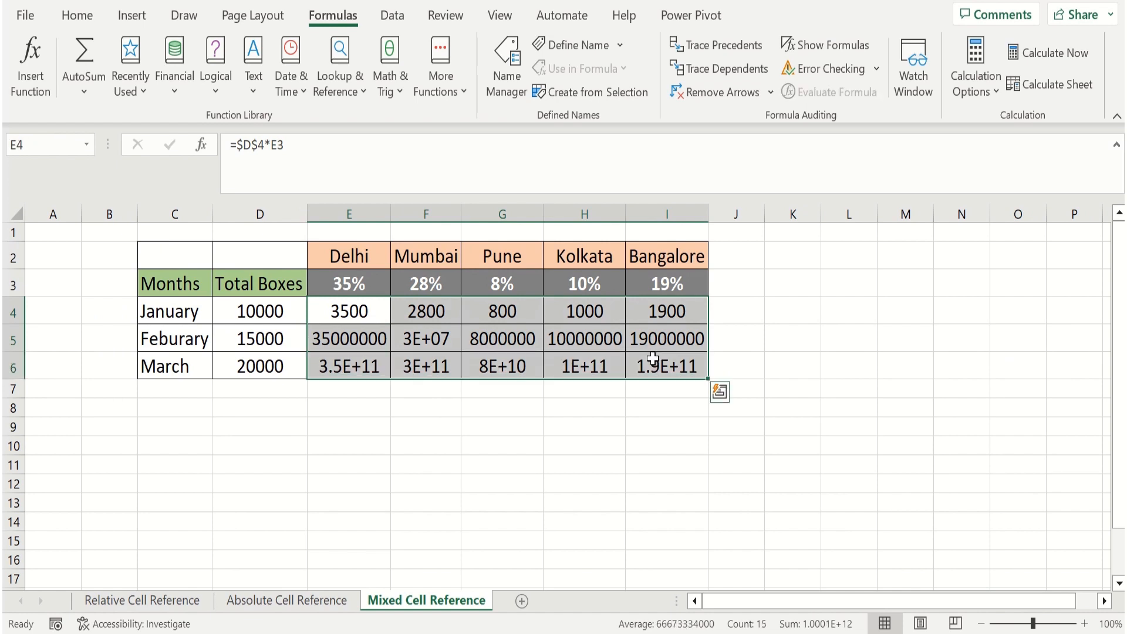
key("Delete")
left_click(350, 312)
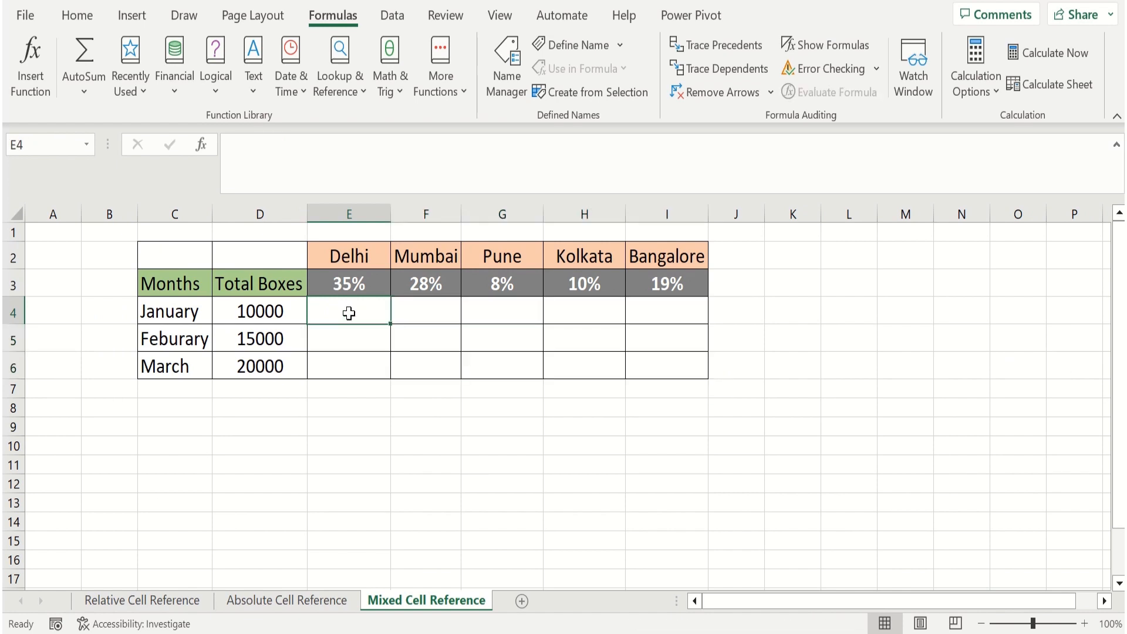
type("=")
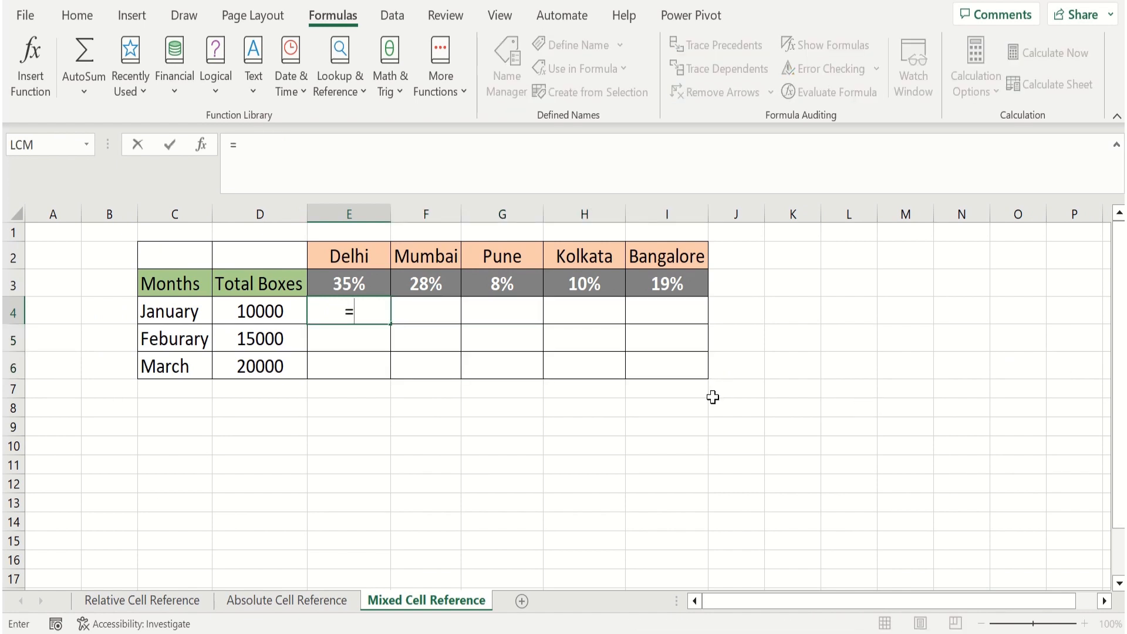
left_click(272, 310)
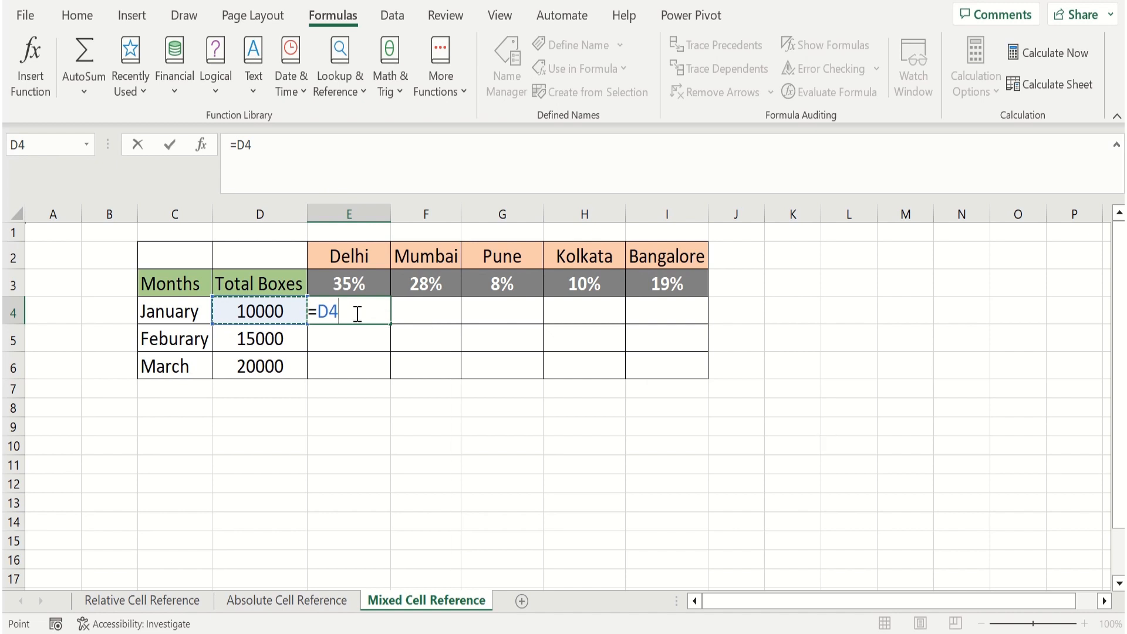
left_click(321, 305)
type("$D4*")
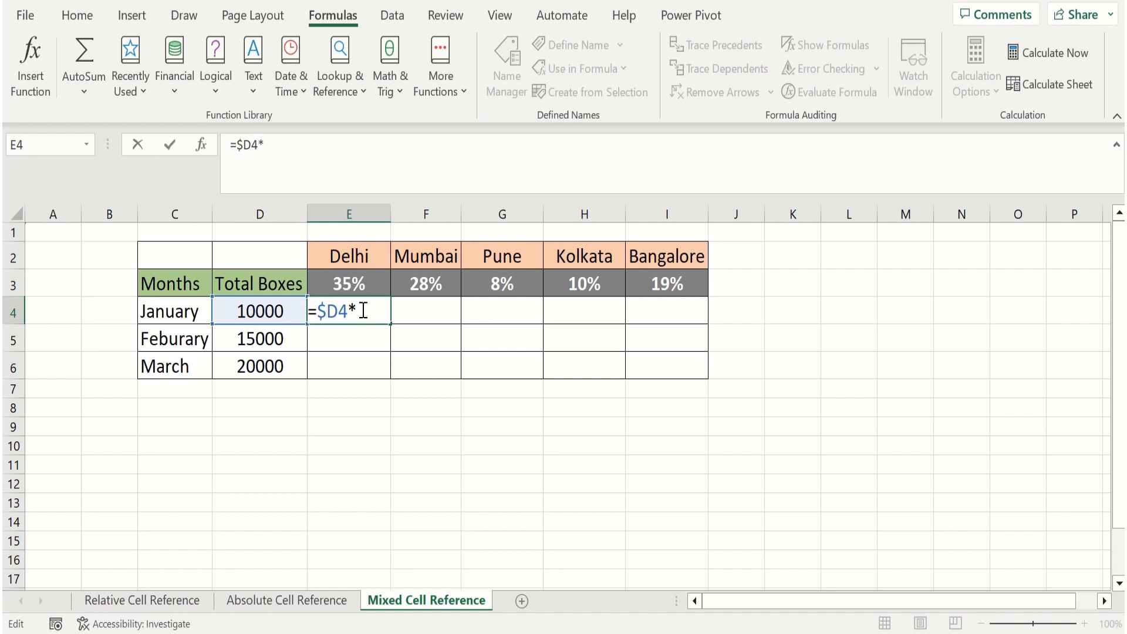
left_click(357, 284)
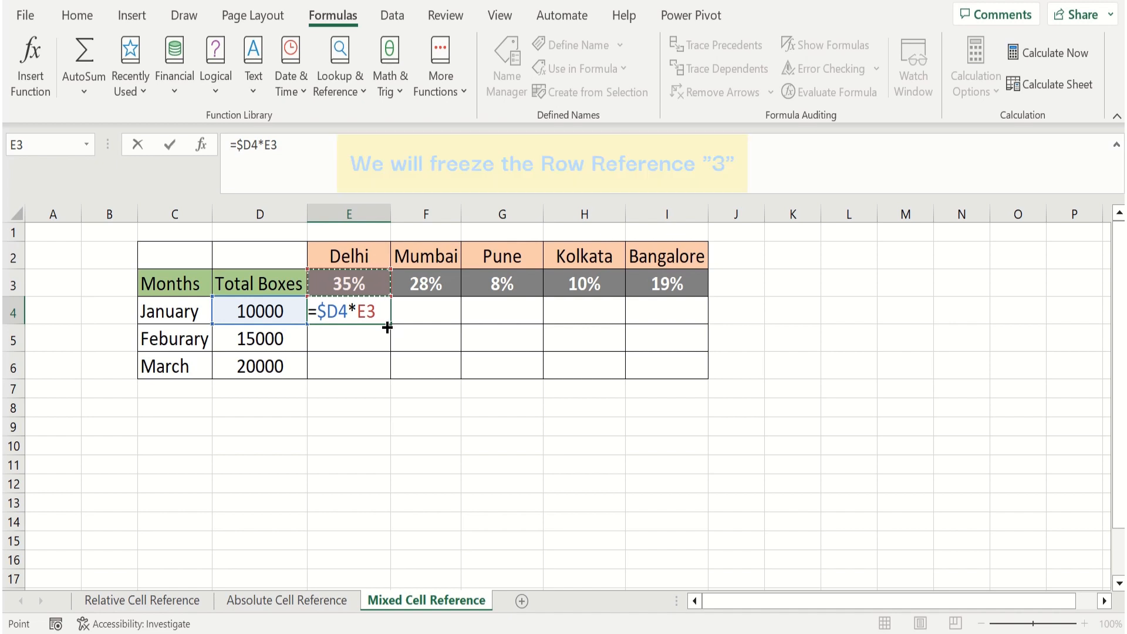
key("F2")
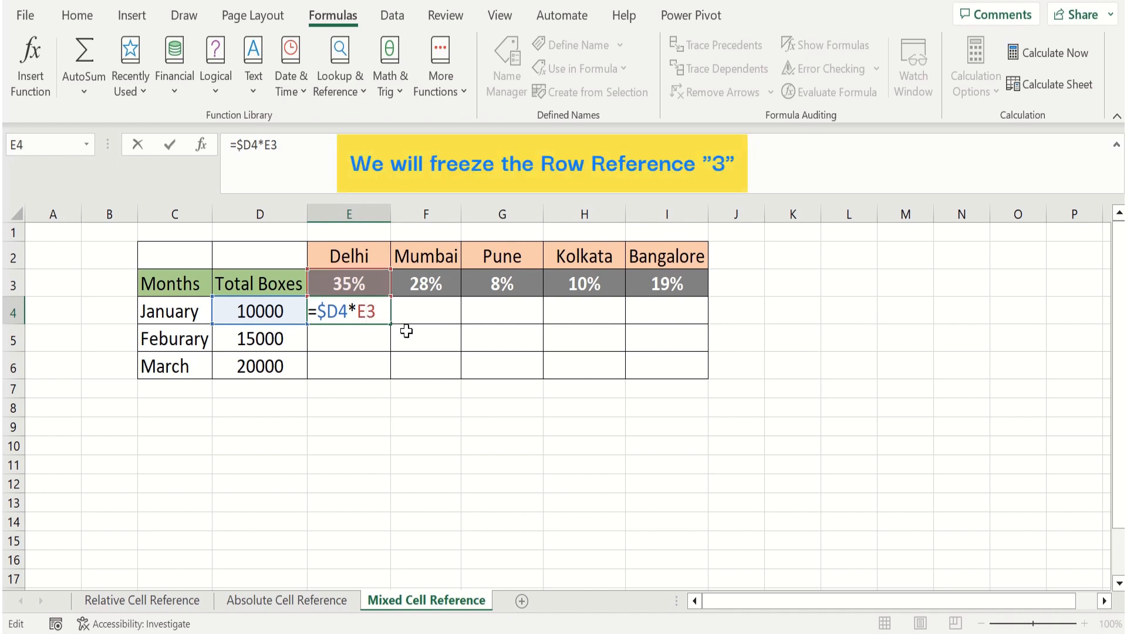
type("$")
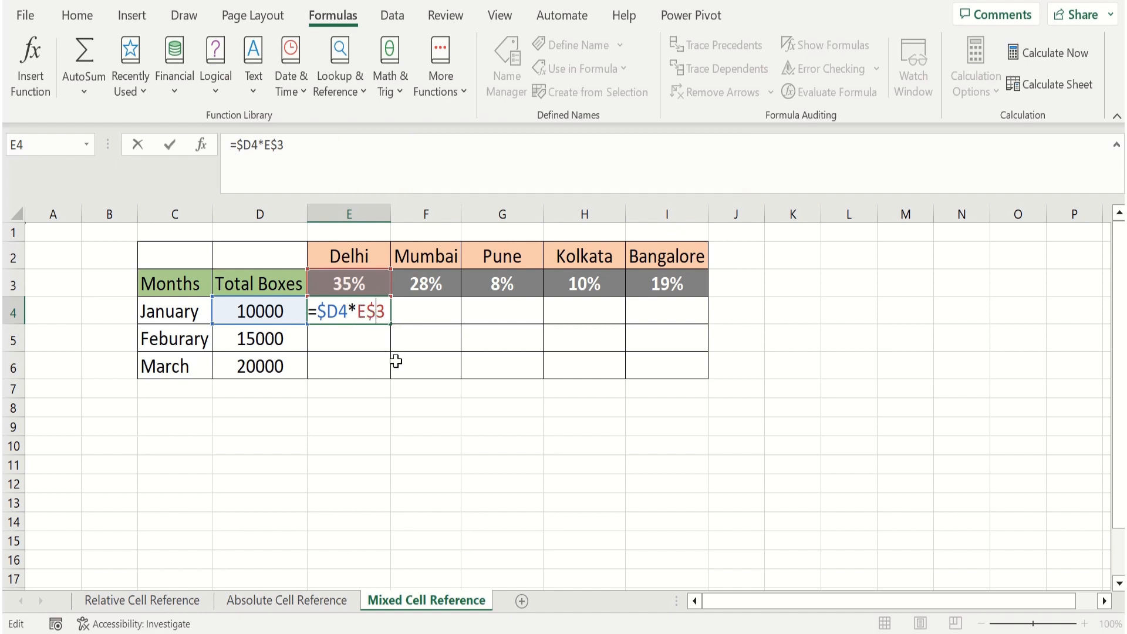
key("Return")
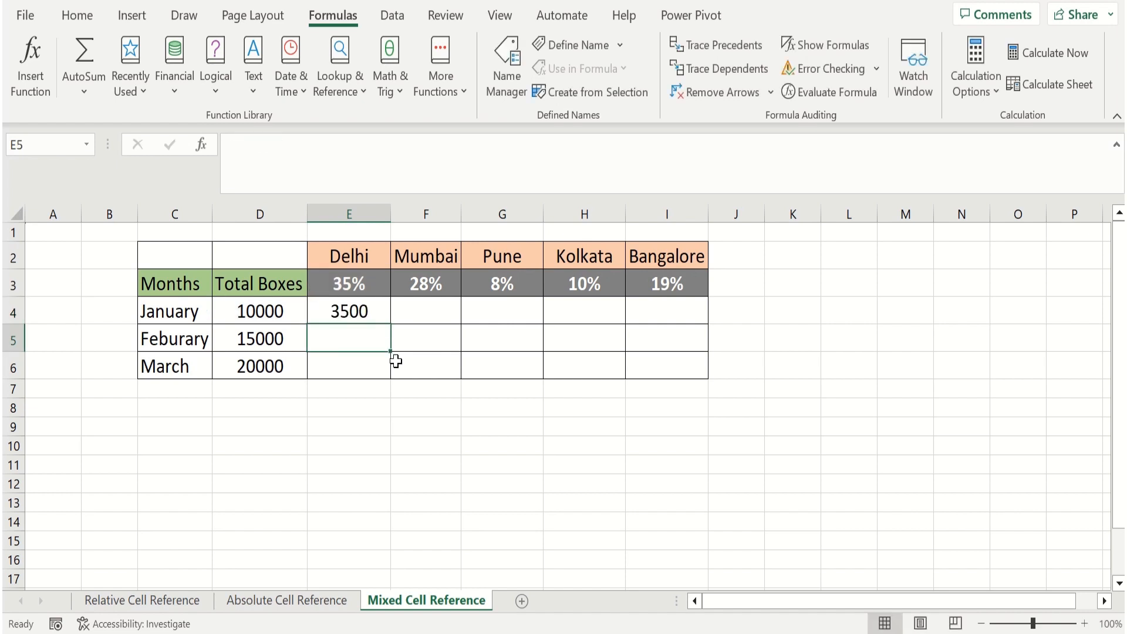
Step: Fill the Delhi January formula in E4 across and down the city table to I6
left_click(372, 312)
left_click_drag(390, 323, 712, 374)
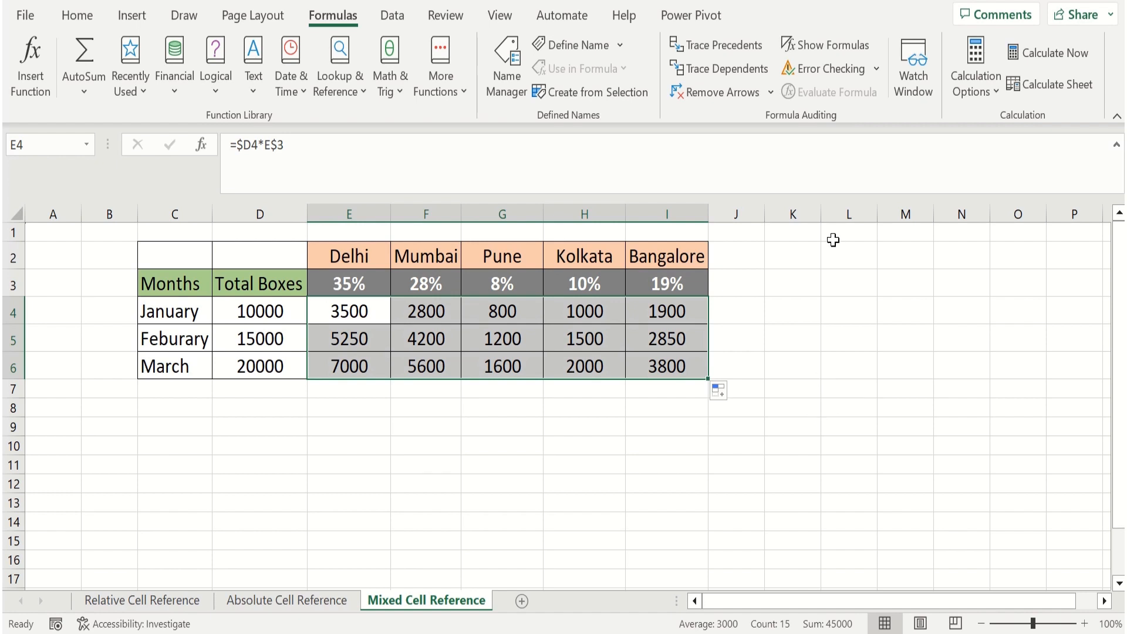
Step: Show the formulas to inspect the mixed references in E4:I6, checking the February and March rows, and switch back to values
left_click(838, 57)
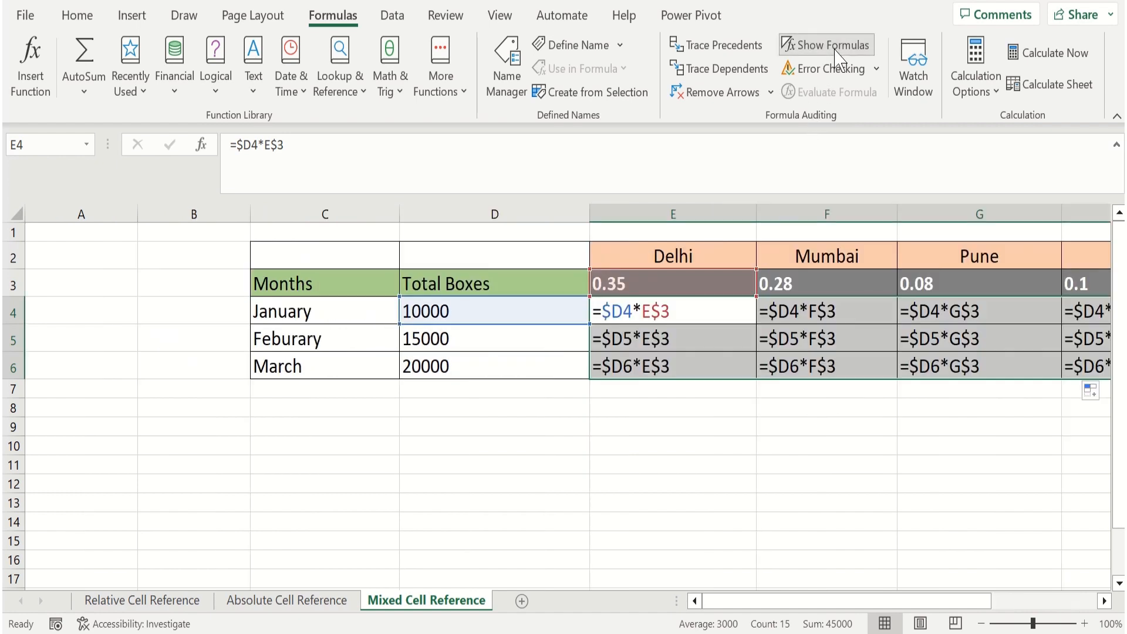
left_click_drag(843, 610, 930, 603)
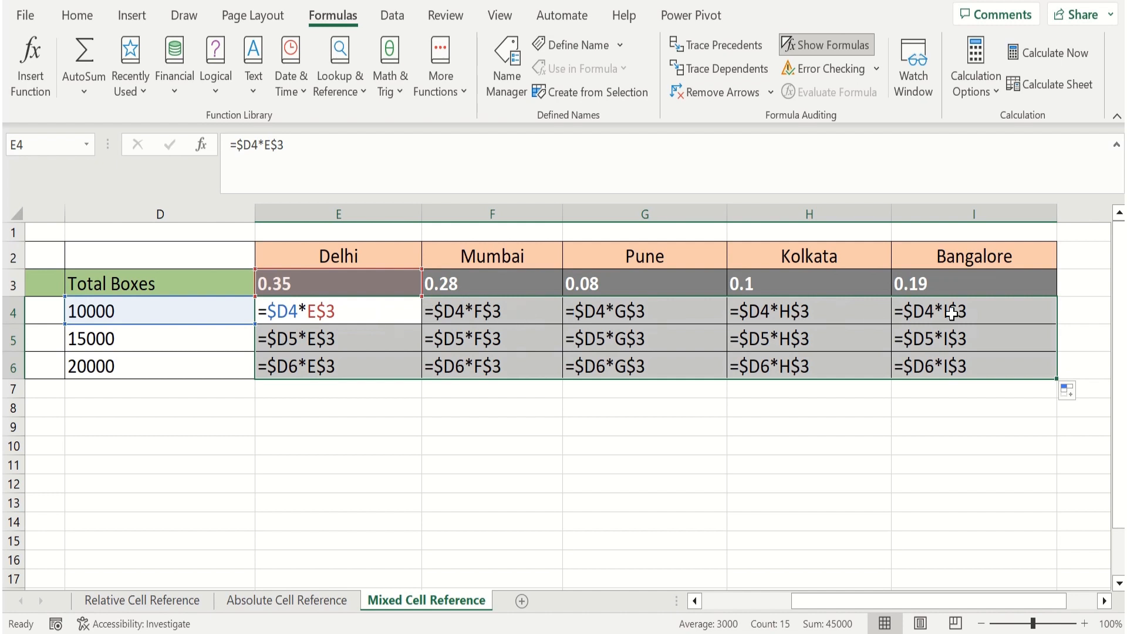
left_click(367, 342)
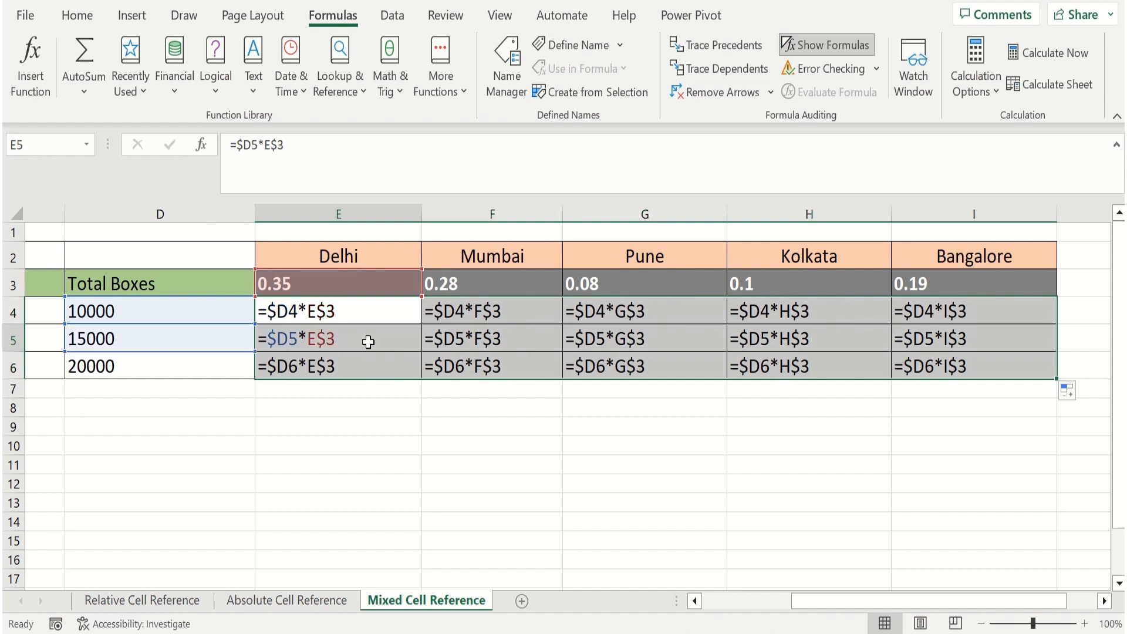
left_click_drag(368, 342, 906, 340)
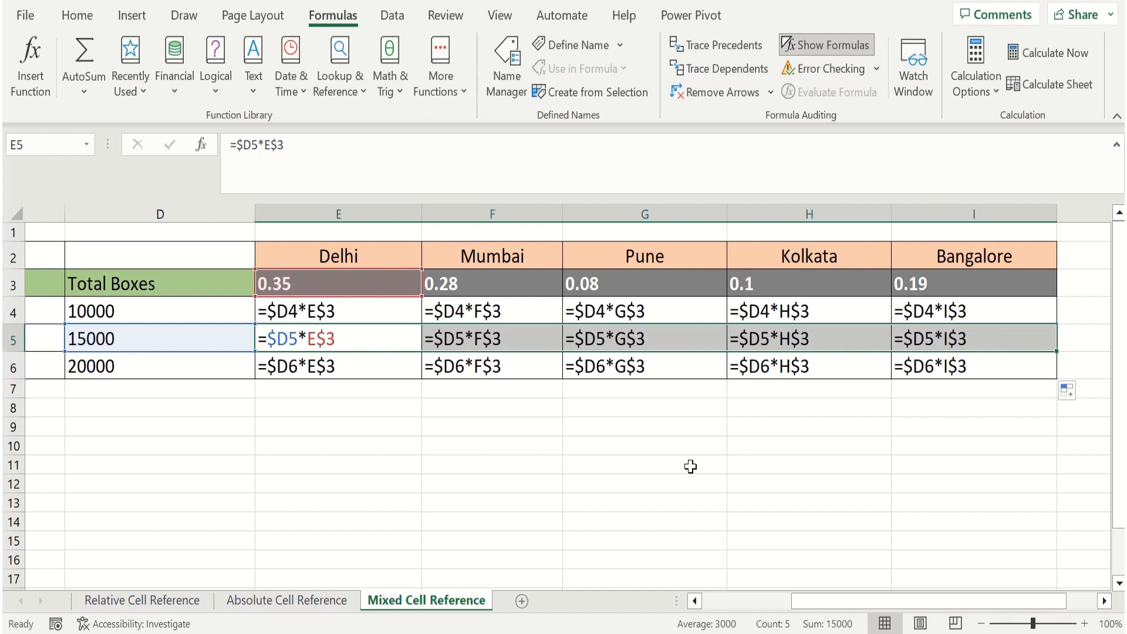
left_click_drag(391, 371, 900, 359)
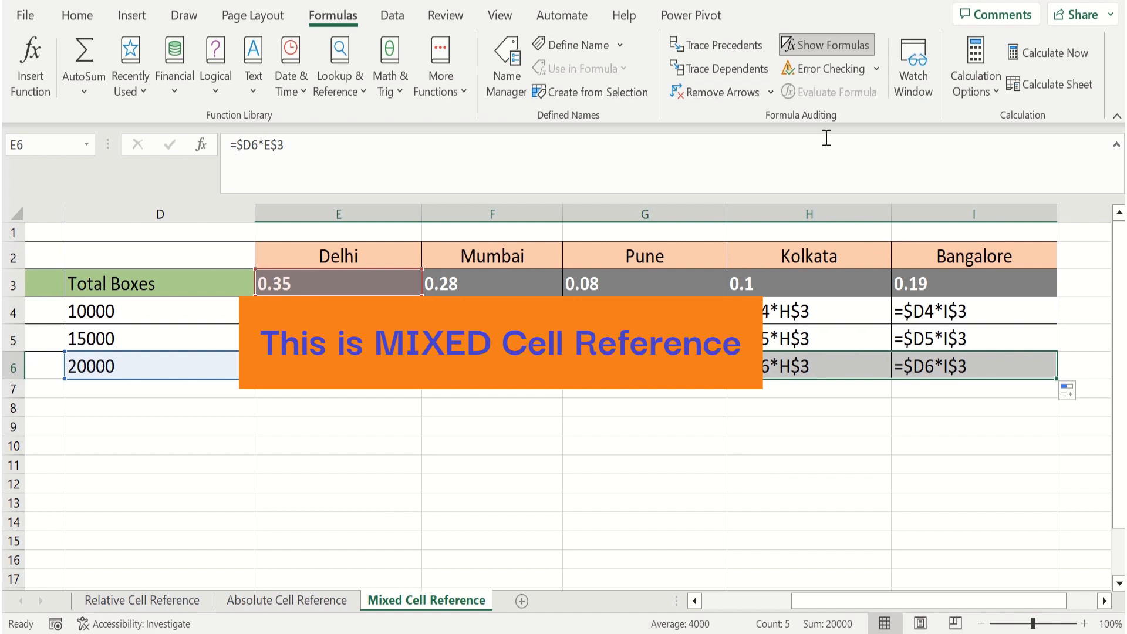
left_click(827, 47)
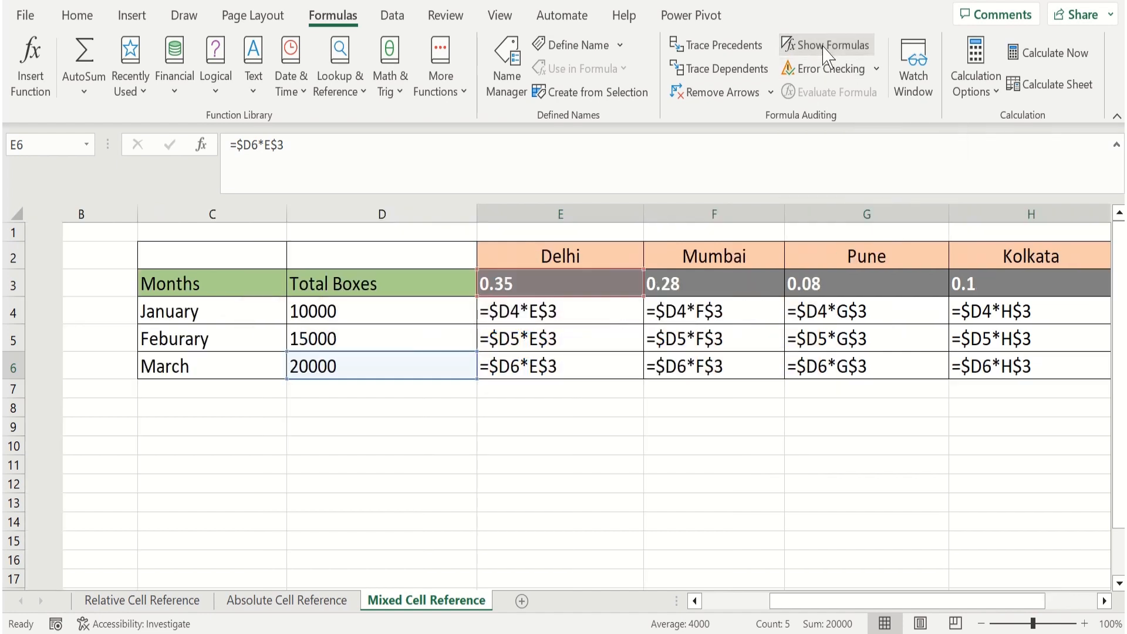